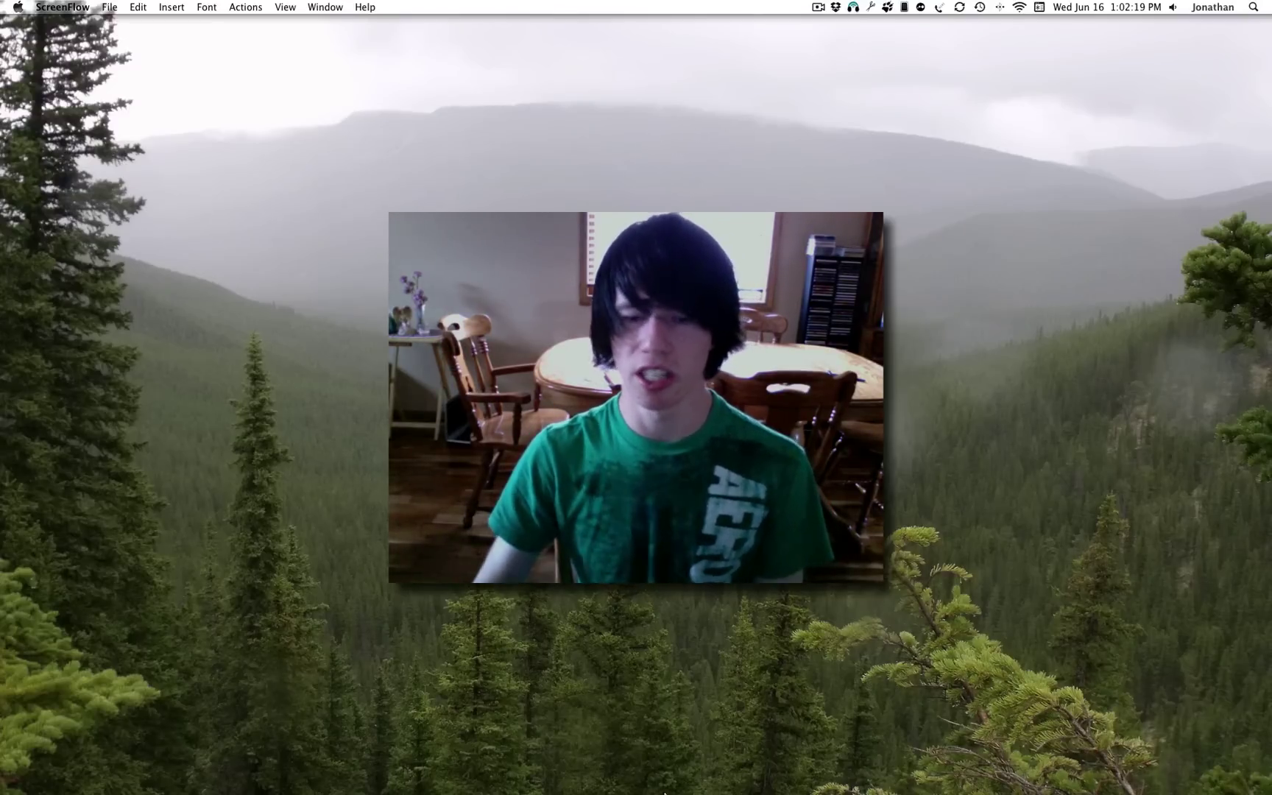
- Launch iSquint from the Dock's Applications stack
{"action": "mouse_move", "coordinate": [659, 790]}
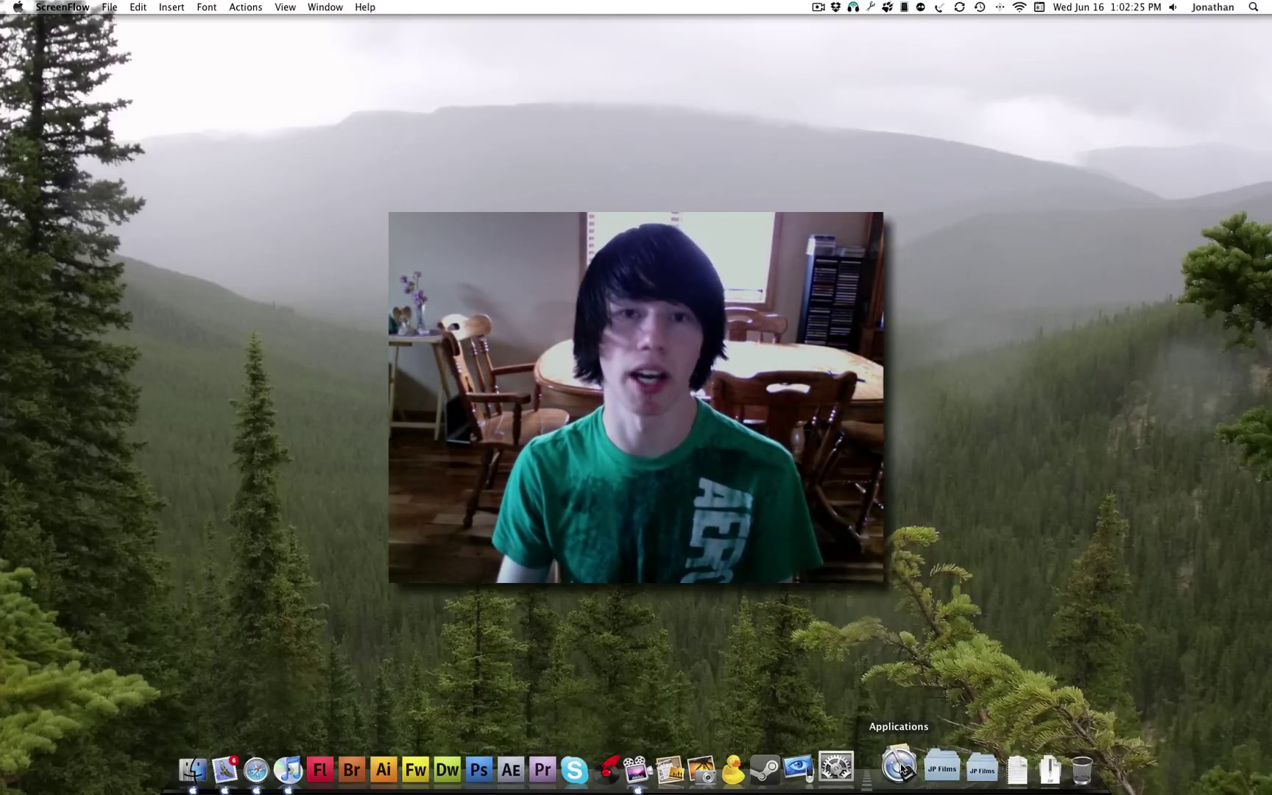
{"action": "left_click", "coordinate": [900, 767]}
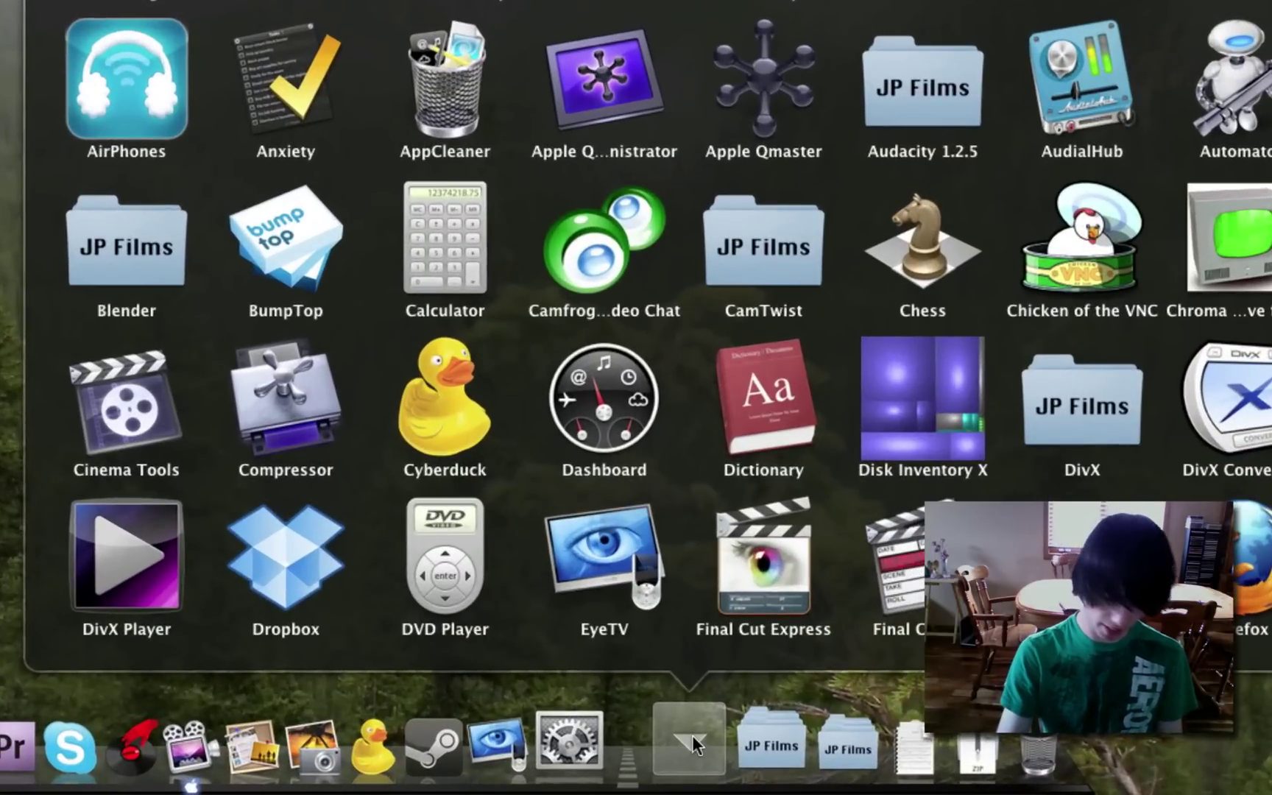
{"action": "key", "text": "Down"}
{"action": "key", "text": "Down"}
{"action": "key", "text": "Down"}
{"action": "key", "text": "Down"}
{"action": "key", "text": "Down"}
{"action": "key", "text": "Down"}
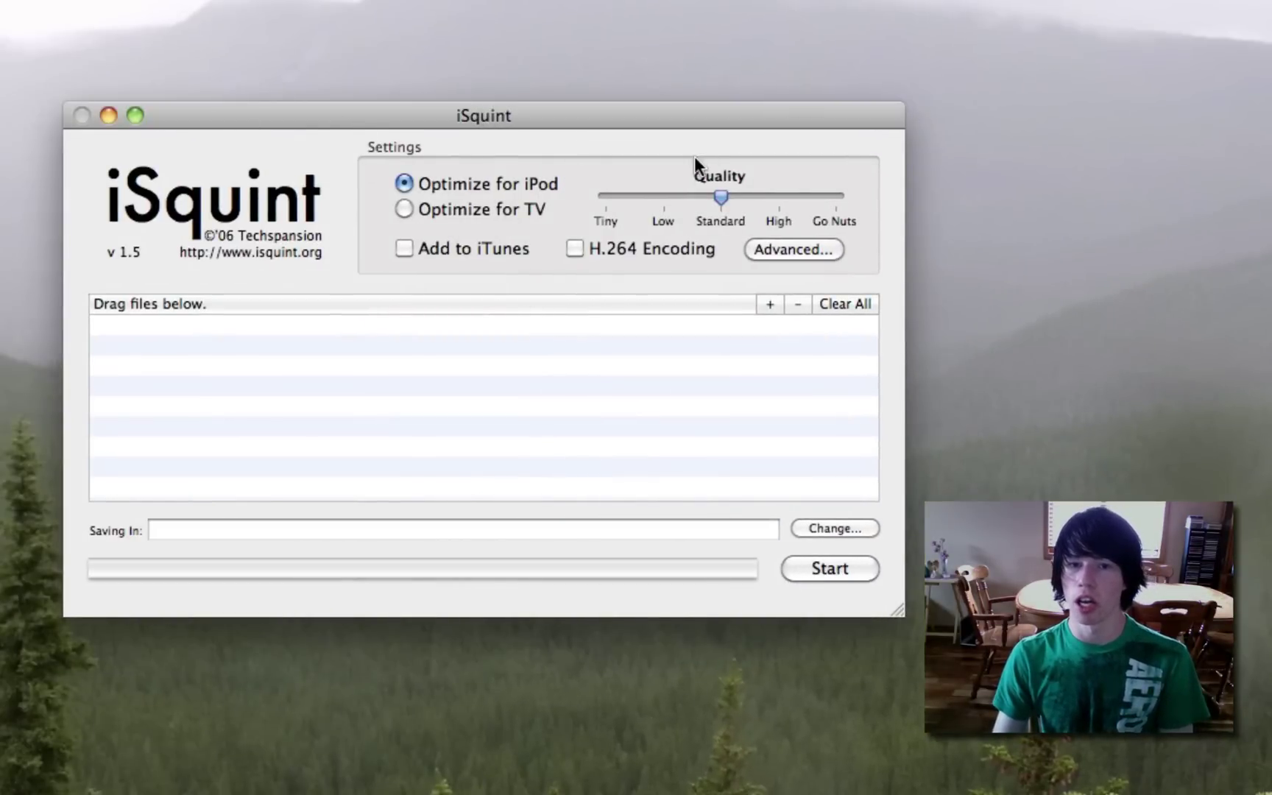
- Set Optimize for TV at Go Nuts quality, then dismiss the advanced-settings warning and drawer
{"action": "left_click", "coordinate": [405, 210]}
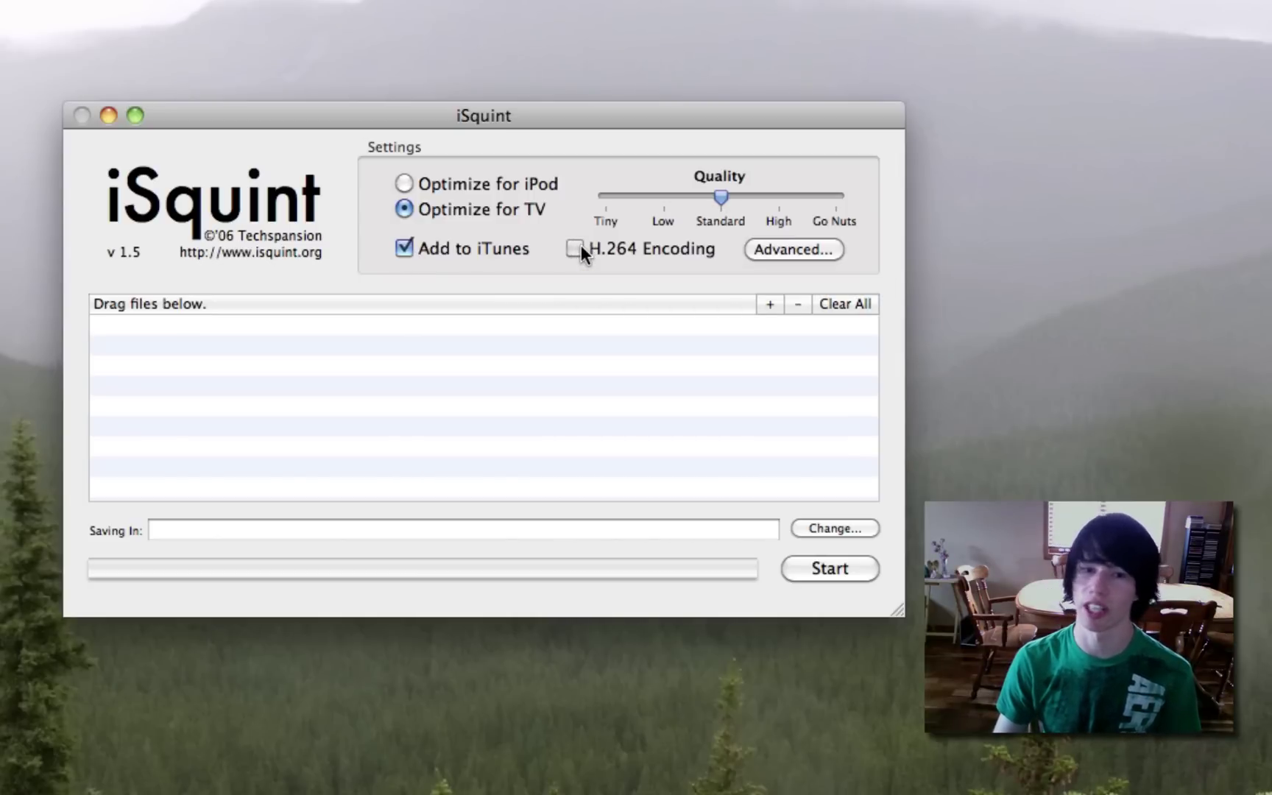
{"action": "left_click_drag", "start_coordinate": [722, 197], "coordinate": [836, 196]}
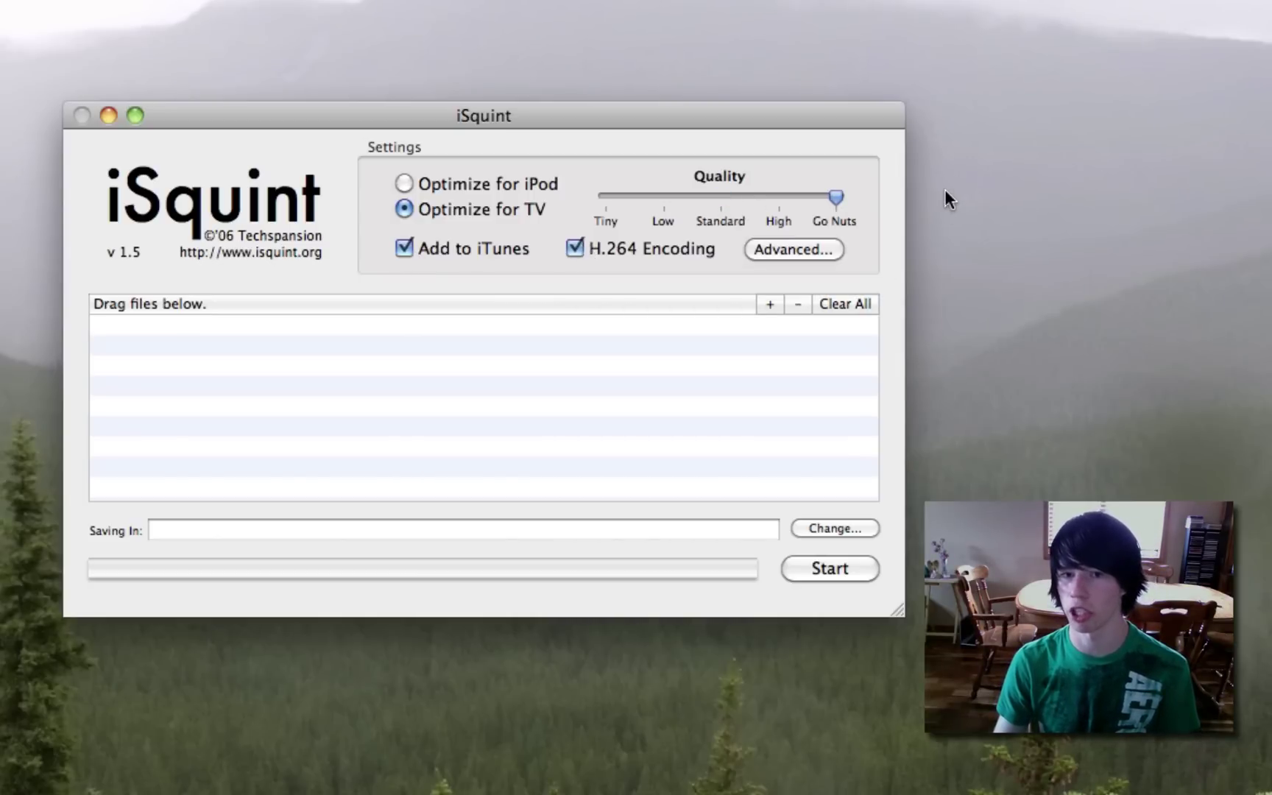
{"action": "left_click", "coordinate": [834, 249]}
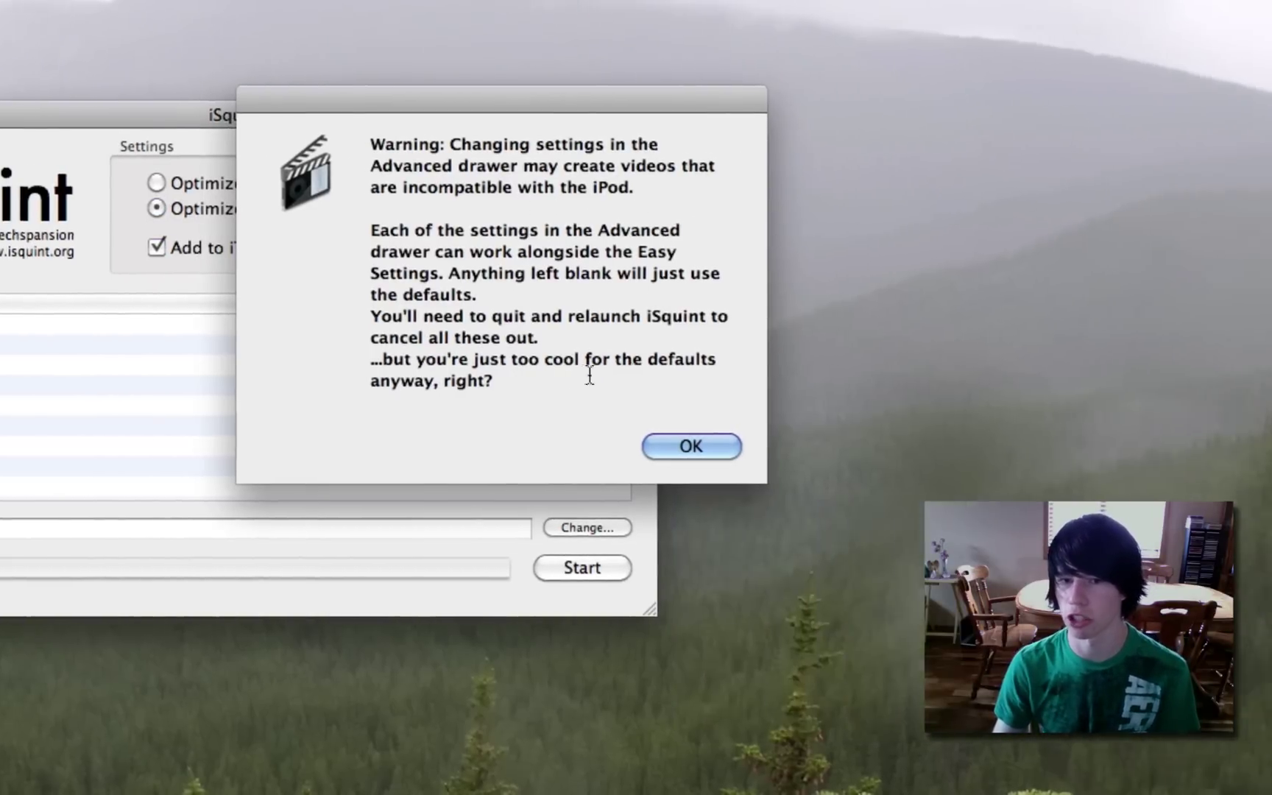
{"action": "left_click_drag", "start_coordinate": [647, 361], "coordinate": [518, 389]}
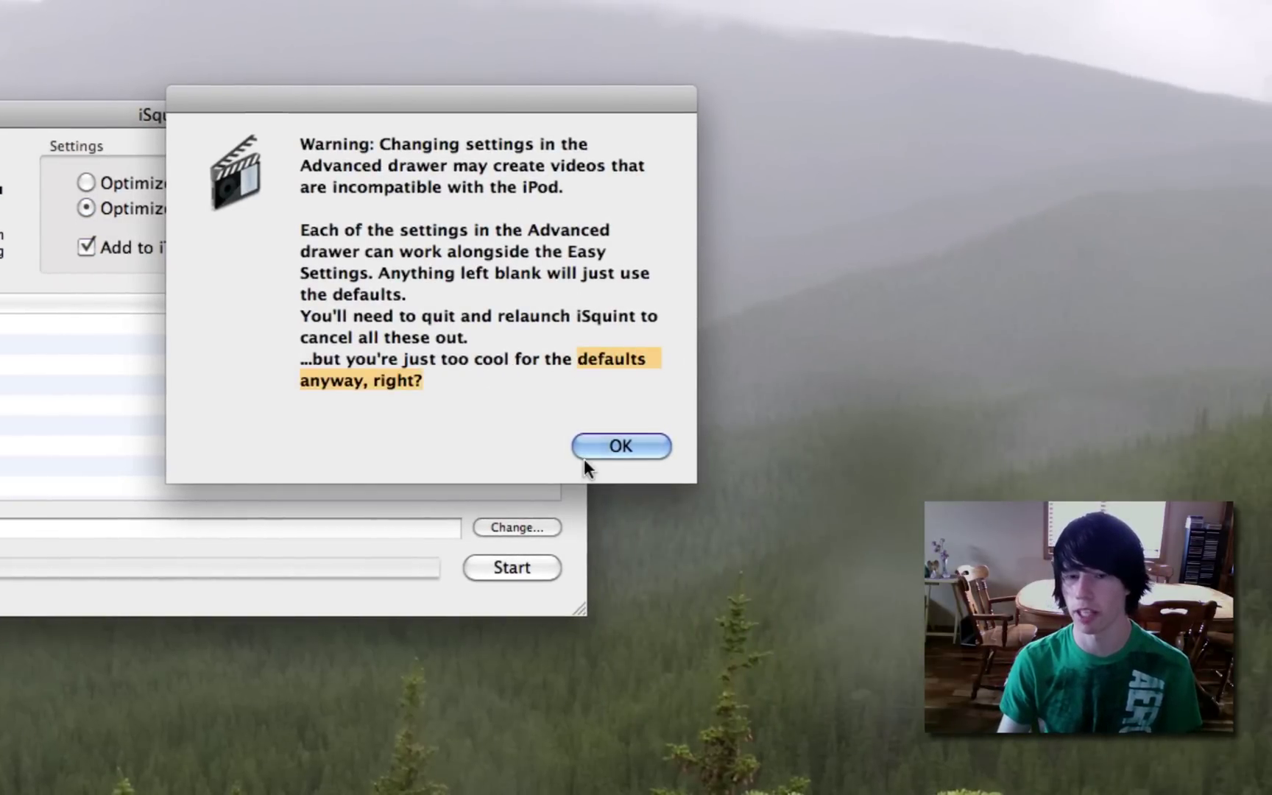
{"action": "left_click", "coordinate": [602, 446]}
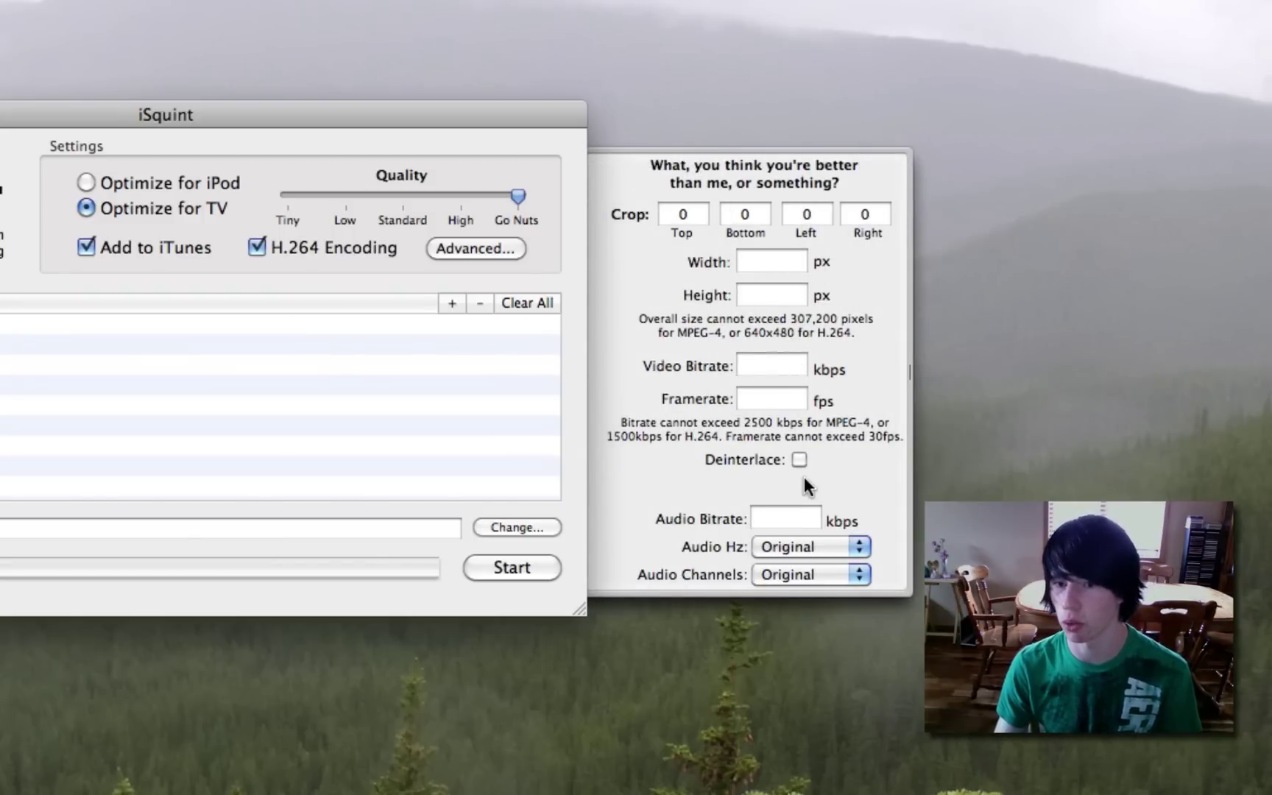
{"action": "left_click", "coordinate": [491, 238]}
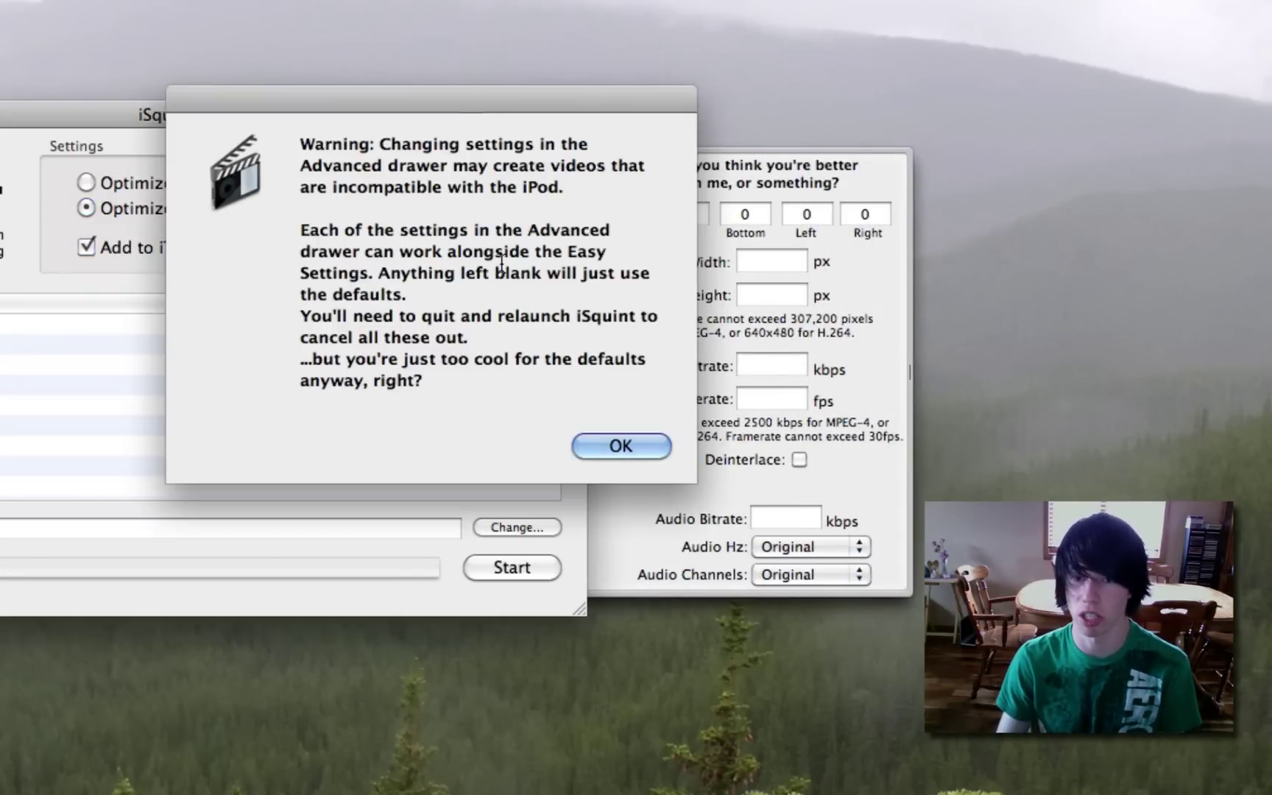
{"action": "left_click", "coordinate": [613, 456]}
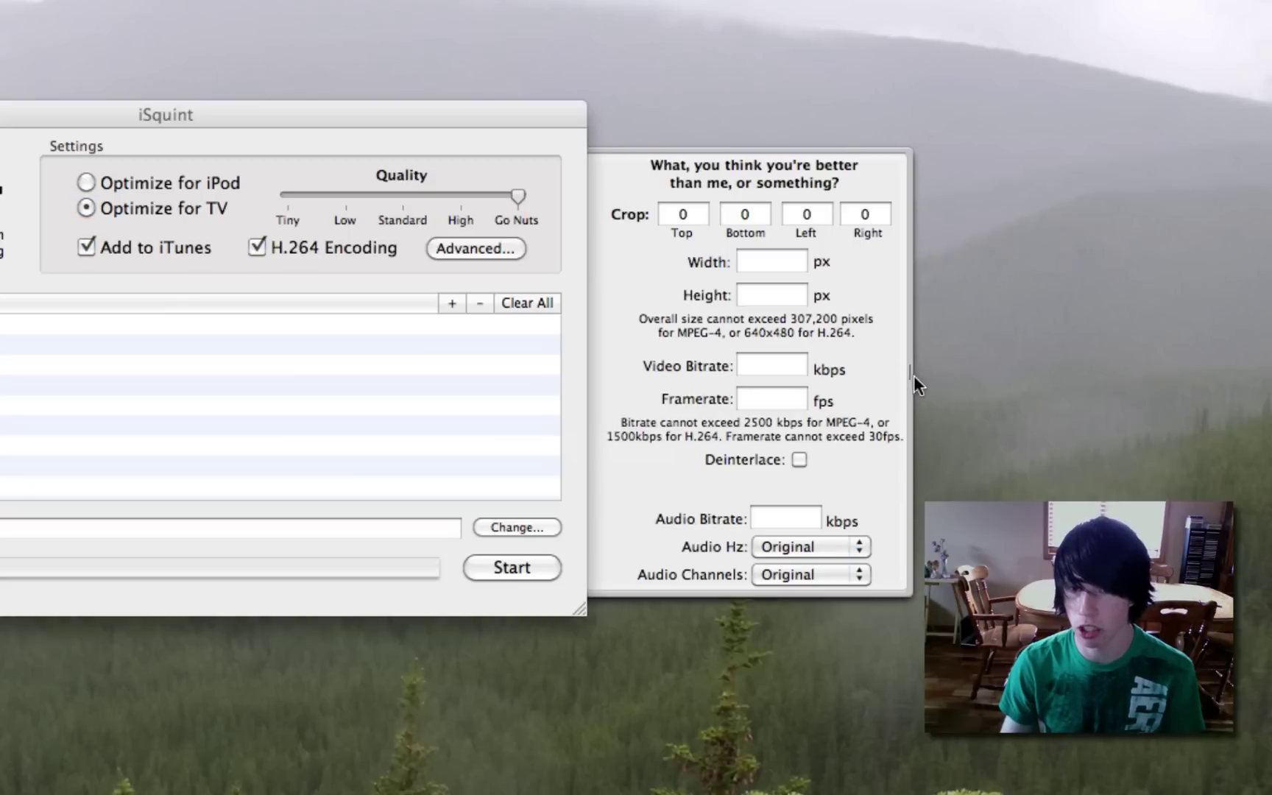
{"action": "left_click_drag", "start_coordinate": [914, 375], "coordinate": [670, 383]}
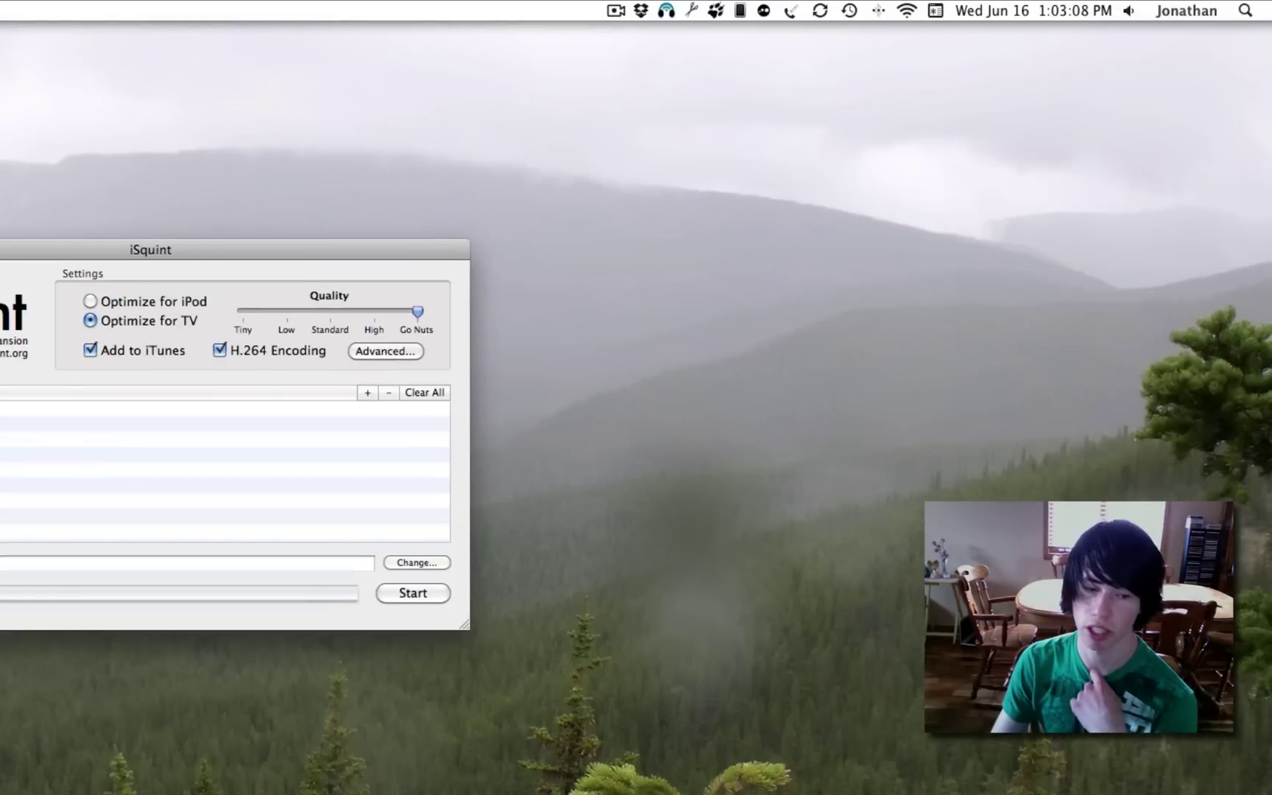
- Spotlight-search 'the book of' and open The Book of Eli (2010) DVDRip XviD-MAXSPEED folder
{"action": "left_click", "coordinate": [1243, 10]}
{"action": "type", "text": "th"}
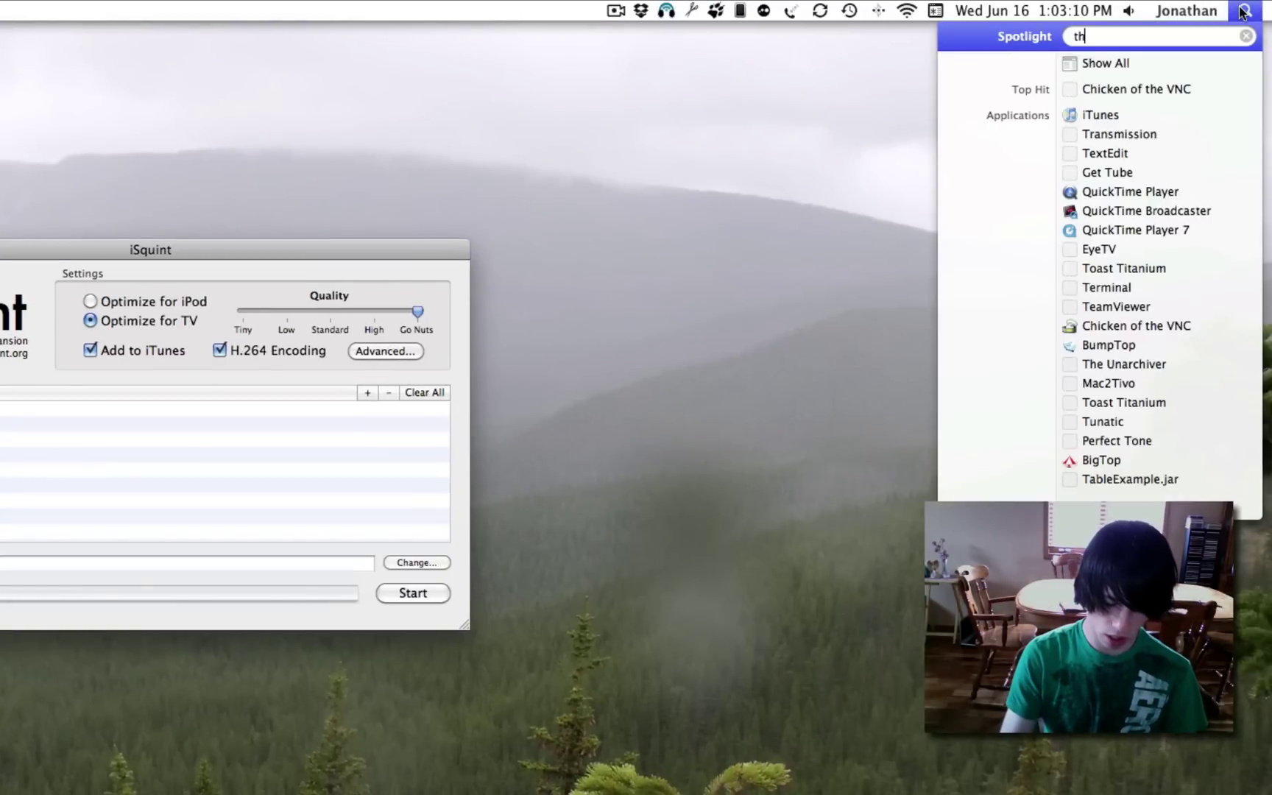
{"action": "type", "text": "e book of"}
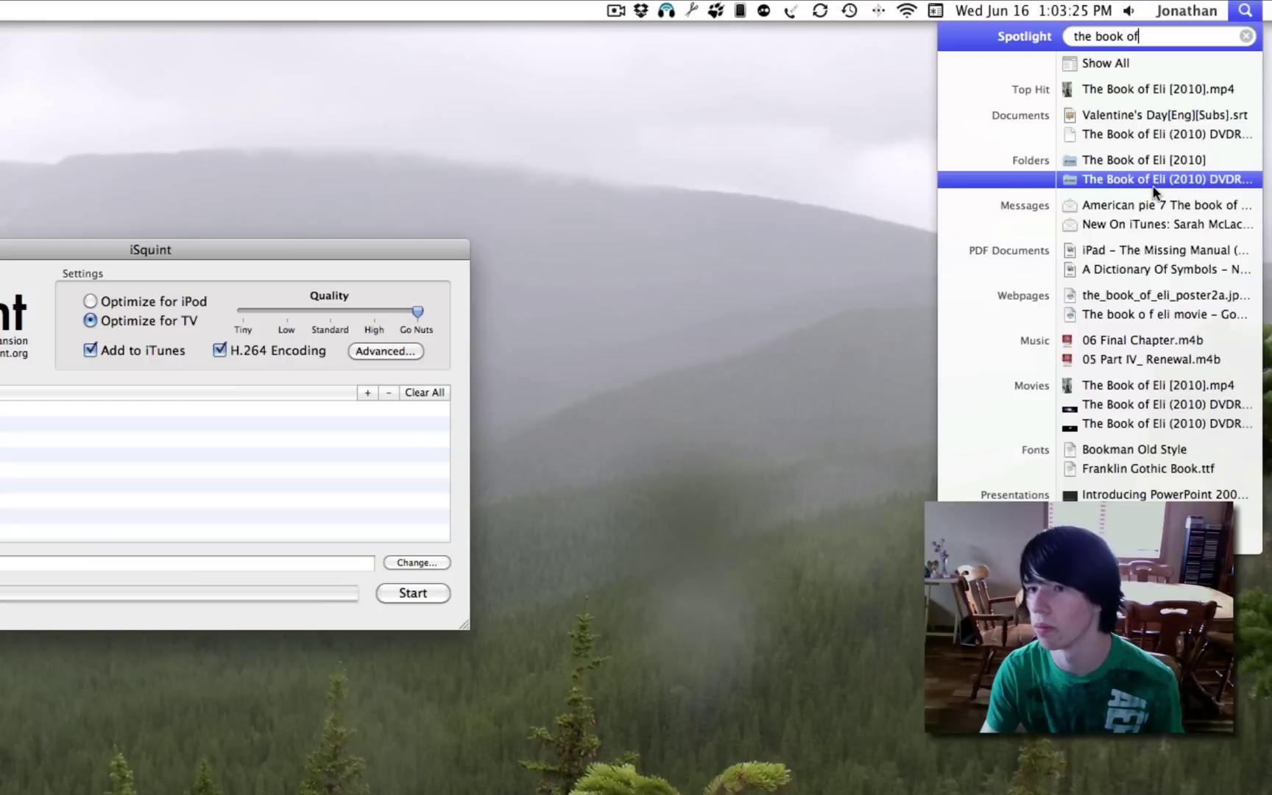
{"action": "left_click", "coordinate": [1153, 181]}
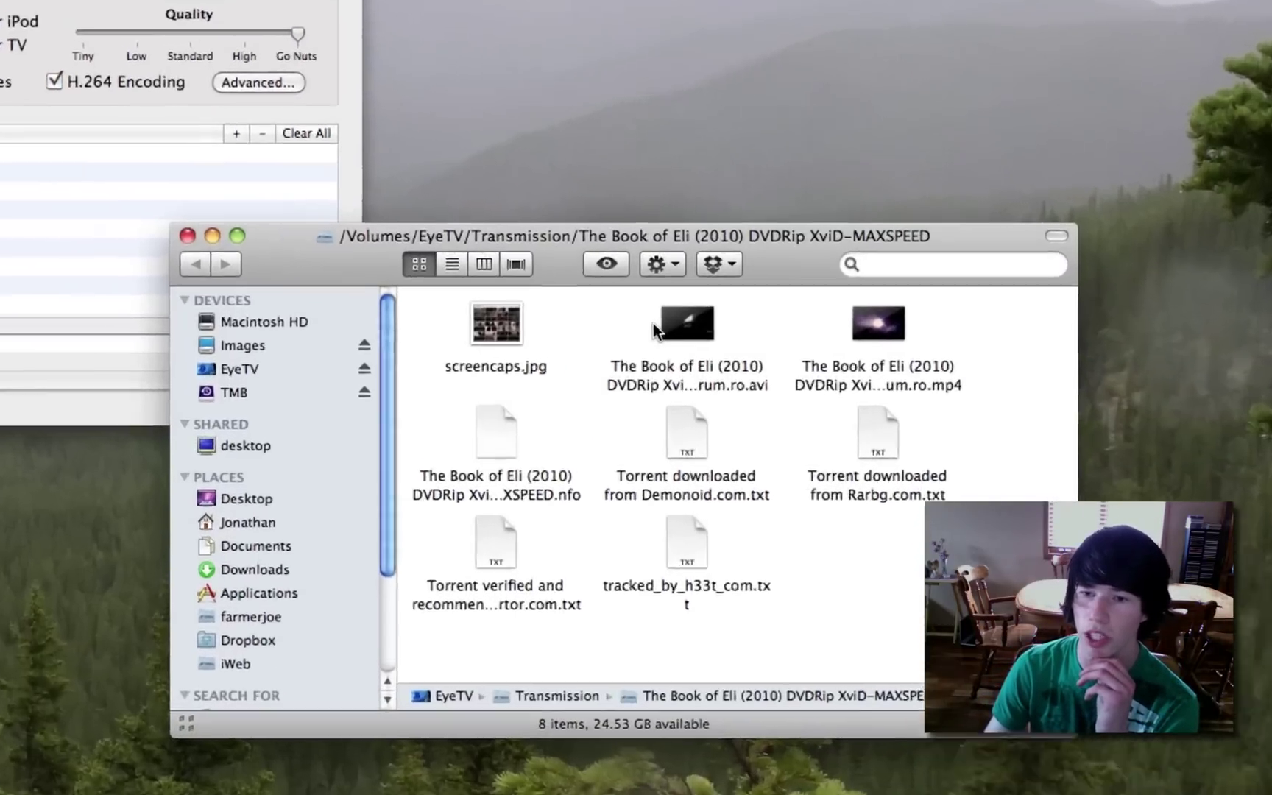
- Drag the Book of Eli .avi file from its folder into iSquint's file list
{"action": "left_click", "coordinate": [696, 328]}
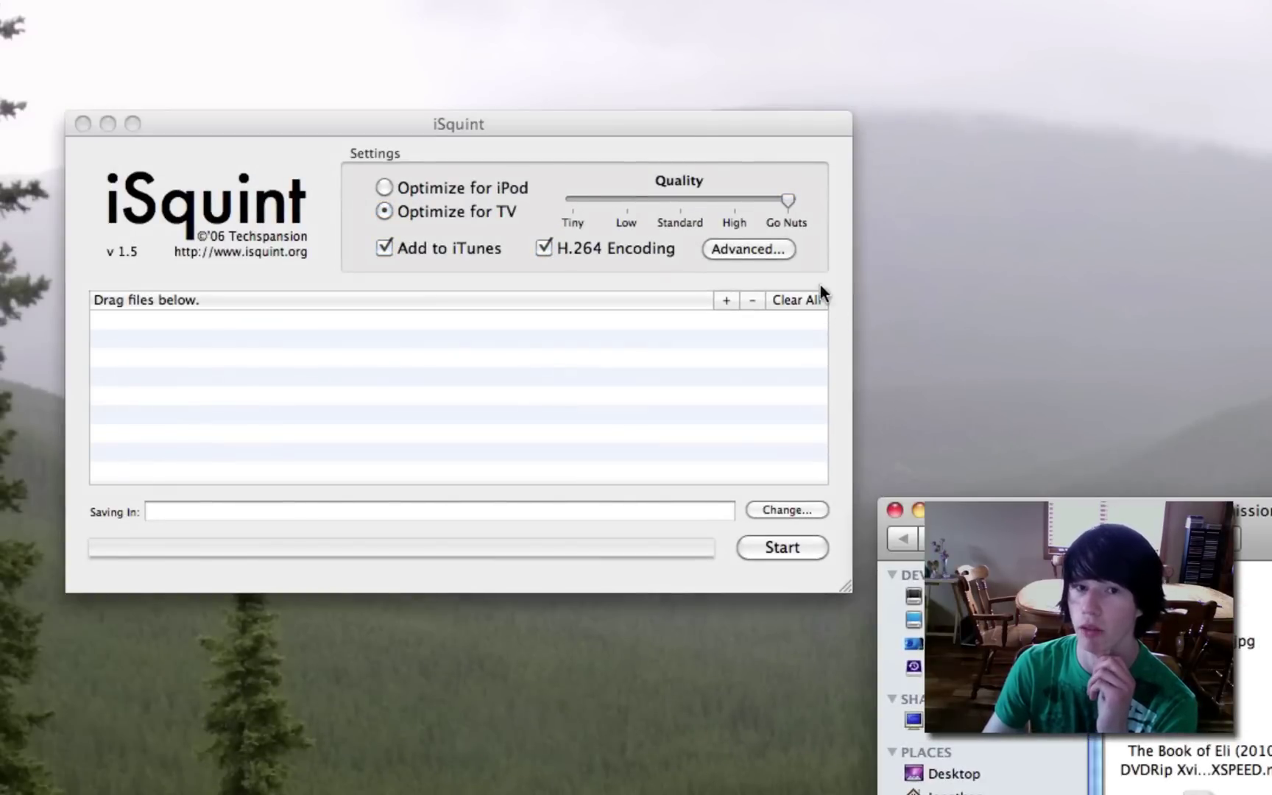
{"action": "left_click", "coordinate": [681, 125]}
{"action": "left_click_drag", "start_coordinate": [1197, 758], "coordinate": [338, 369]}
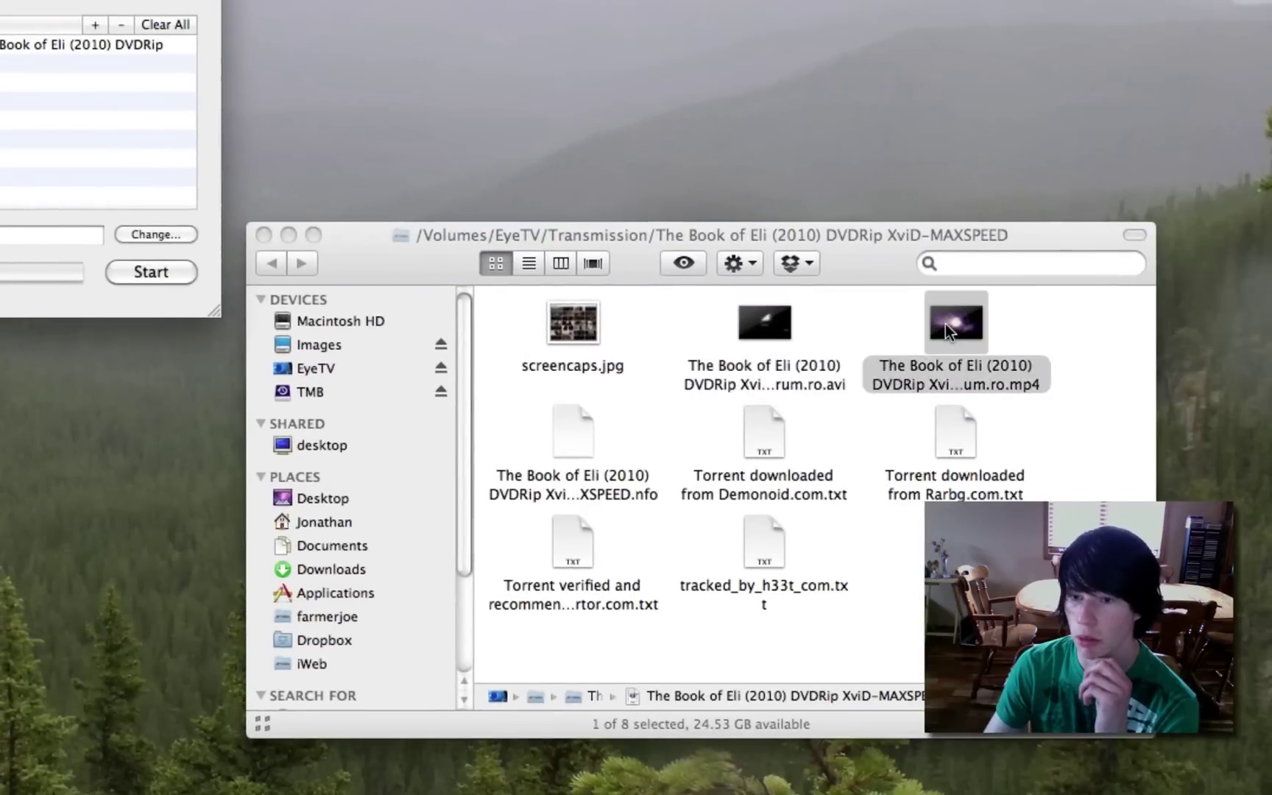
{"action": "left_click", "coordinate": [950, 327]}
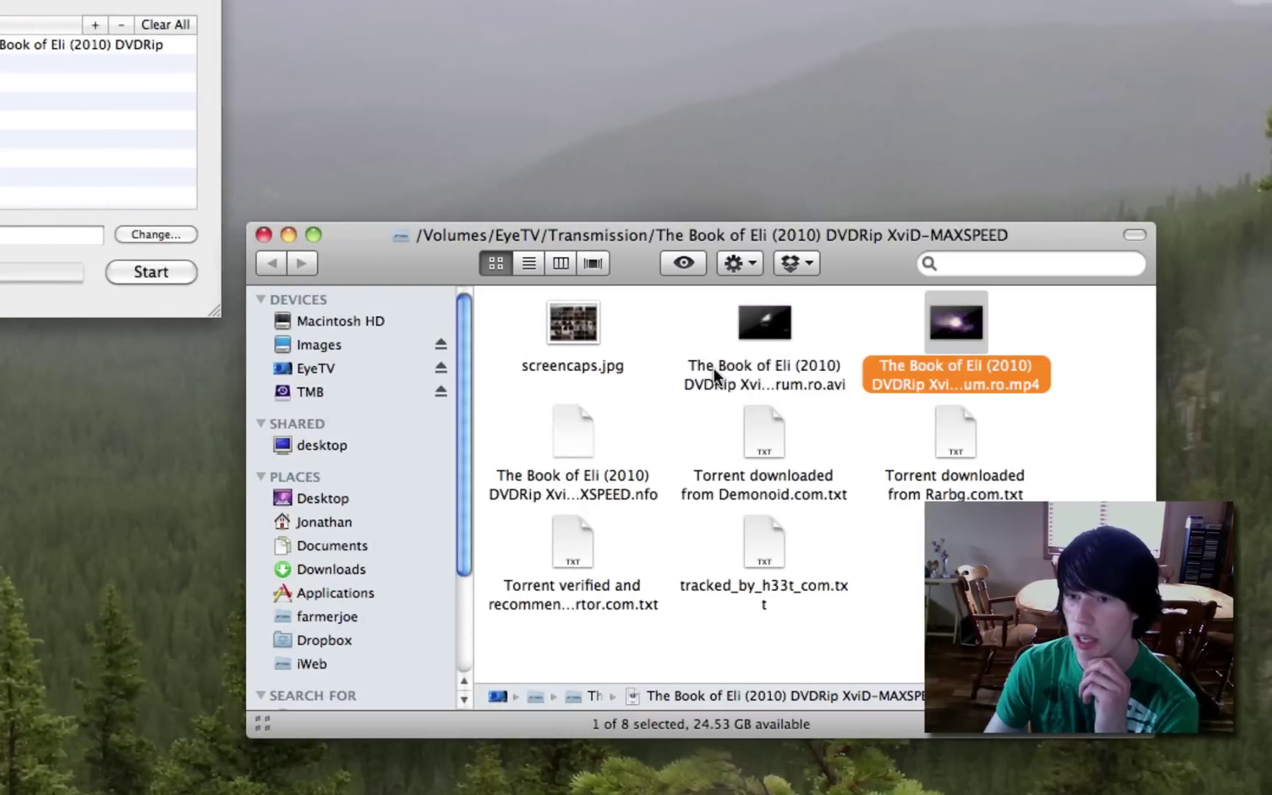
{"action": "left_click", "coordinate": [15, 96]}
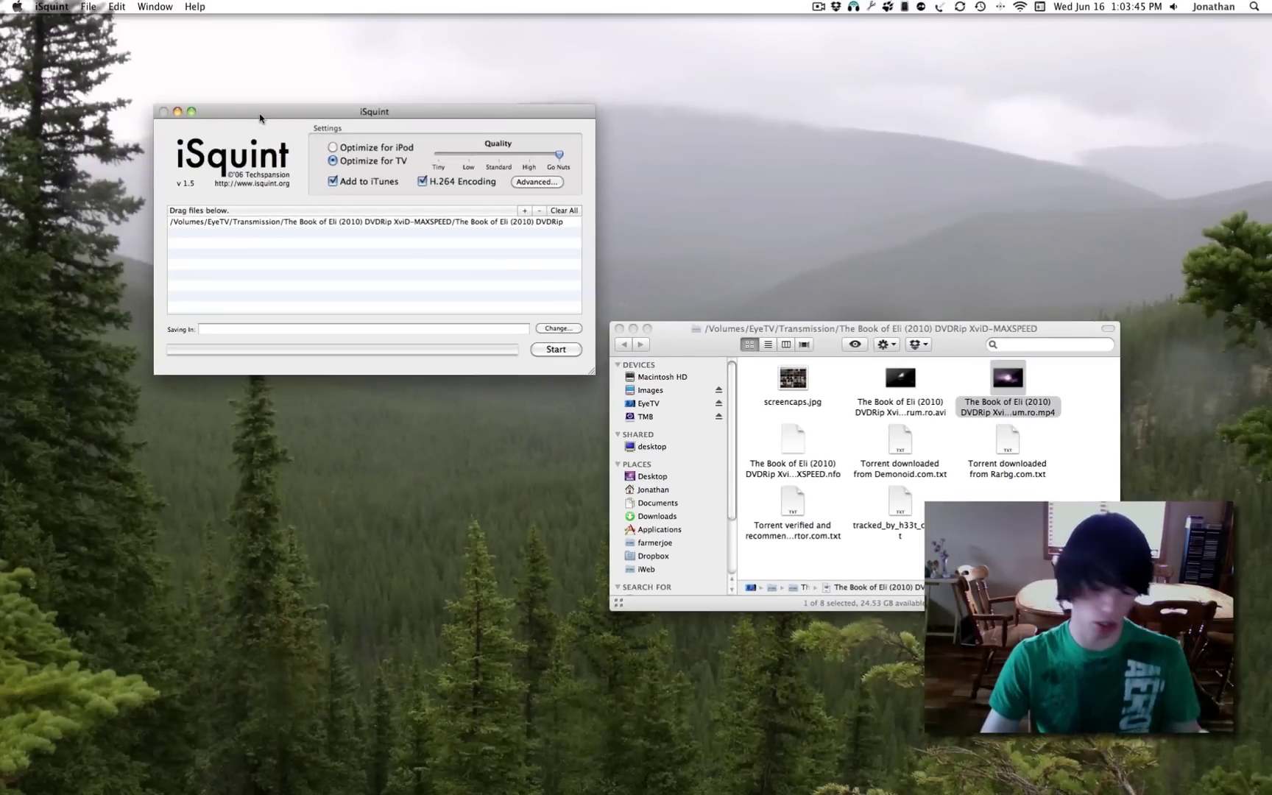
- Hide iSquint, close the Book of Eli folder, and browse the Applications stack to VisualHub
{"action": "key", "text": "super+q"}
{"action": "left_click", "coordinate": [621, 330]}
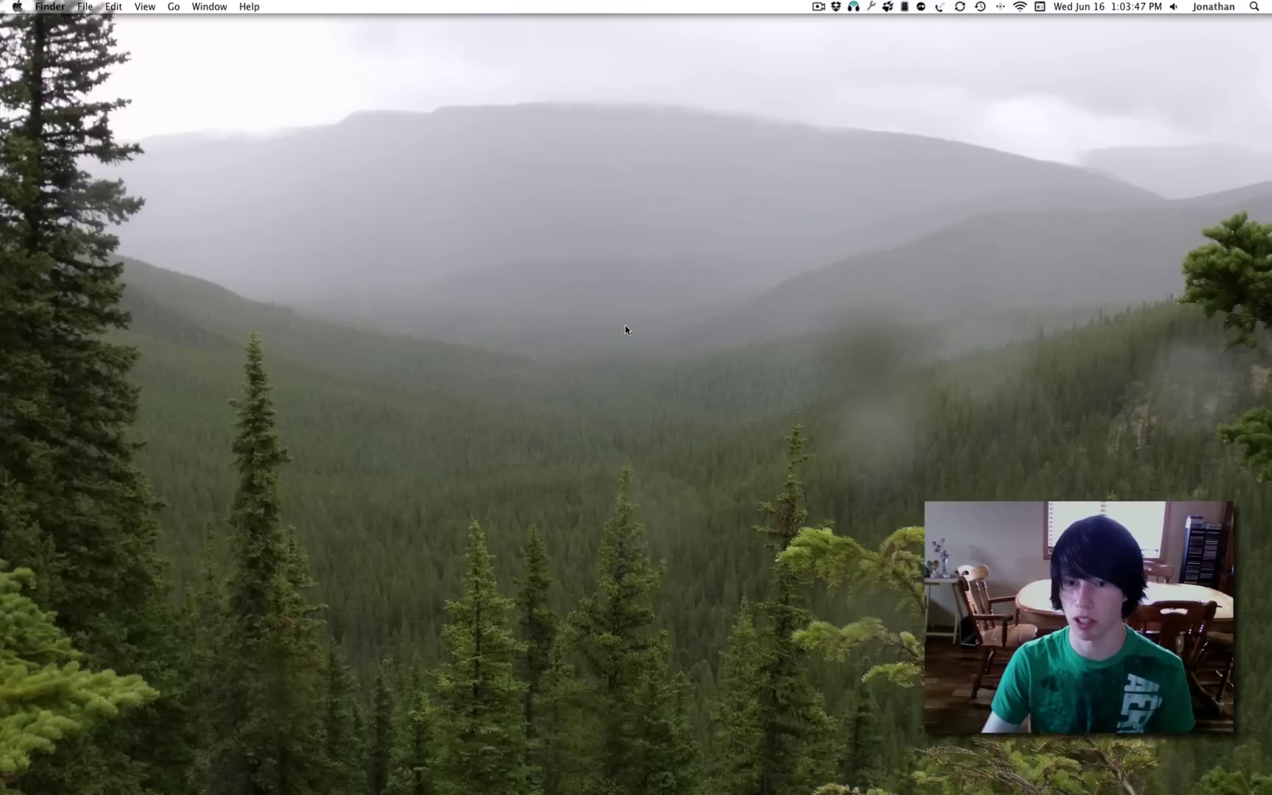
{"action": "mouse_move", "coordinate": [803, 781]}
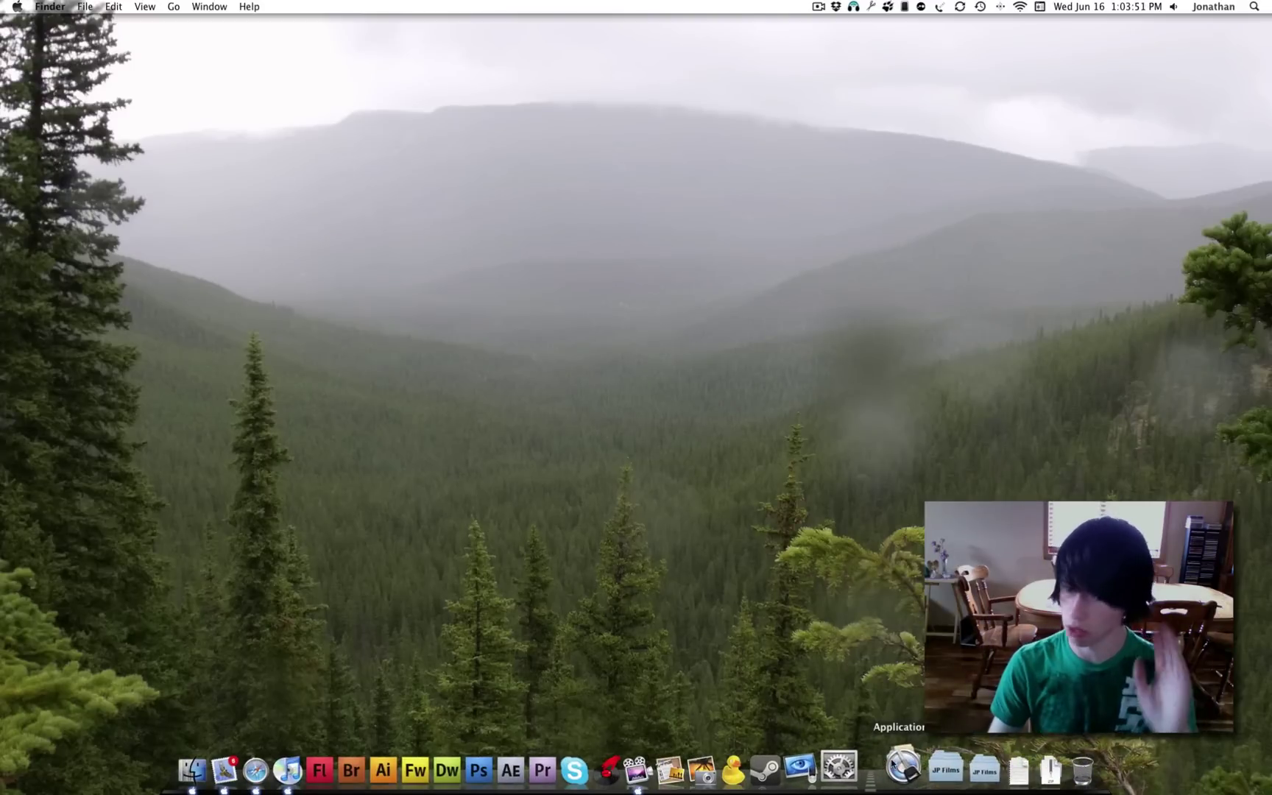
{"action": "left_click", "coordinate": [893, 766]}
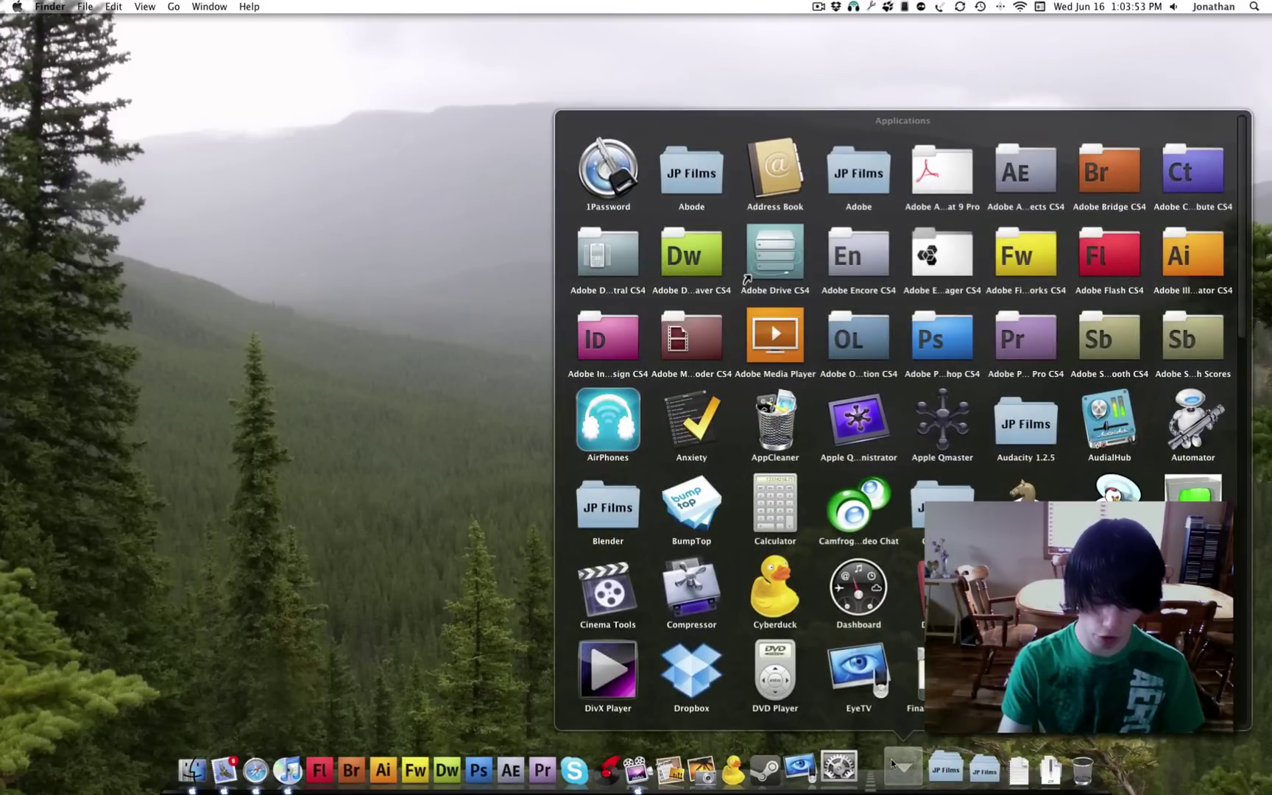
{"action": "scroll", "coordinate": [740, 707], "scroll_direction": "down", "scroll_amount": 10}
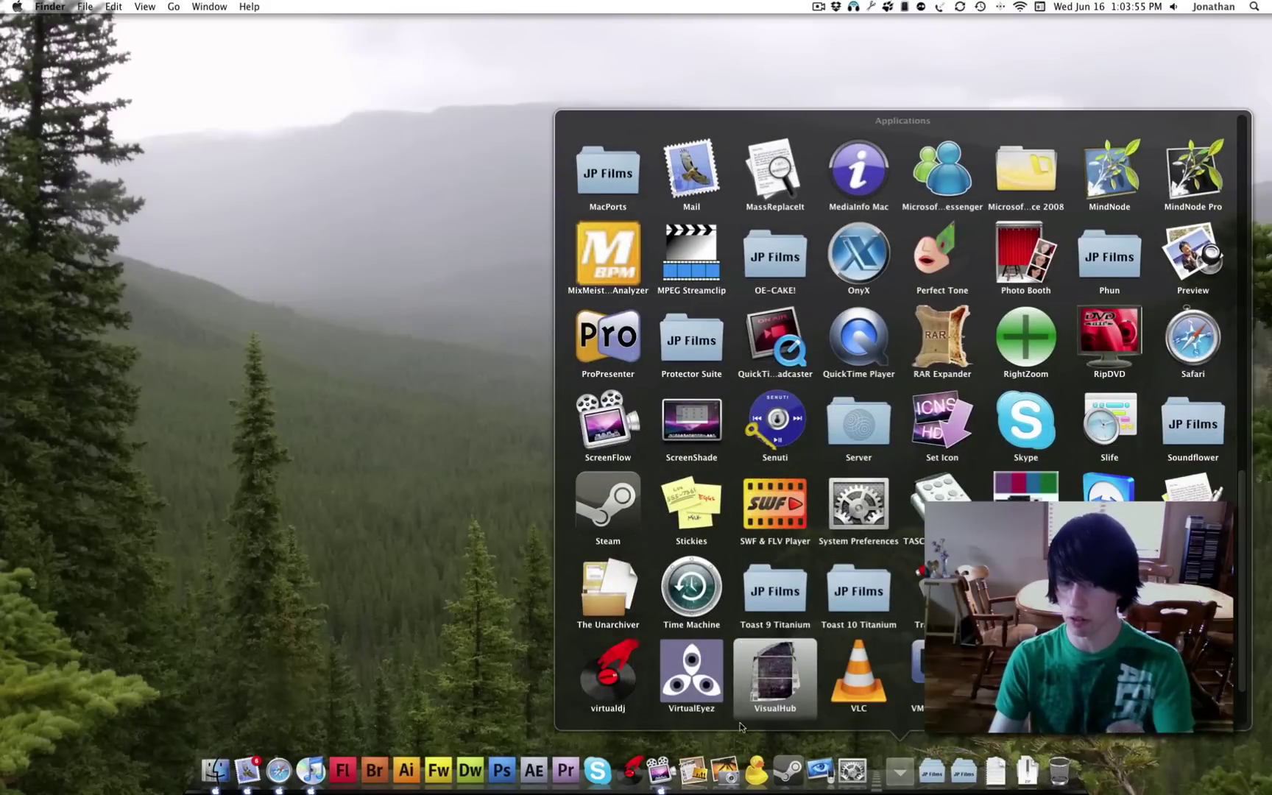
{"action": "scroll", "coordinate": [776, 677], "scroll_direction": "up", "scroll_amount": 8}
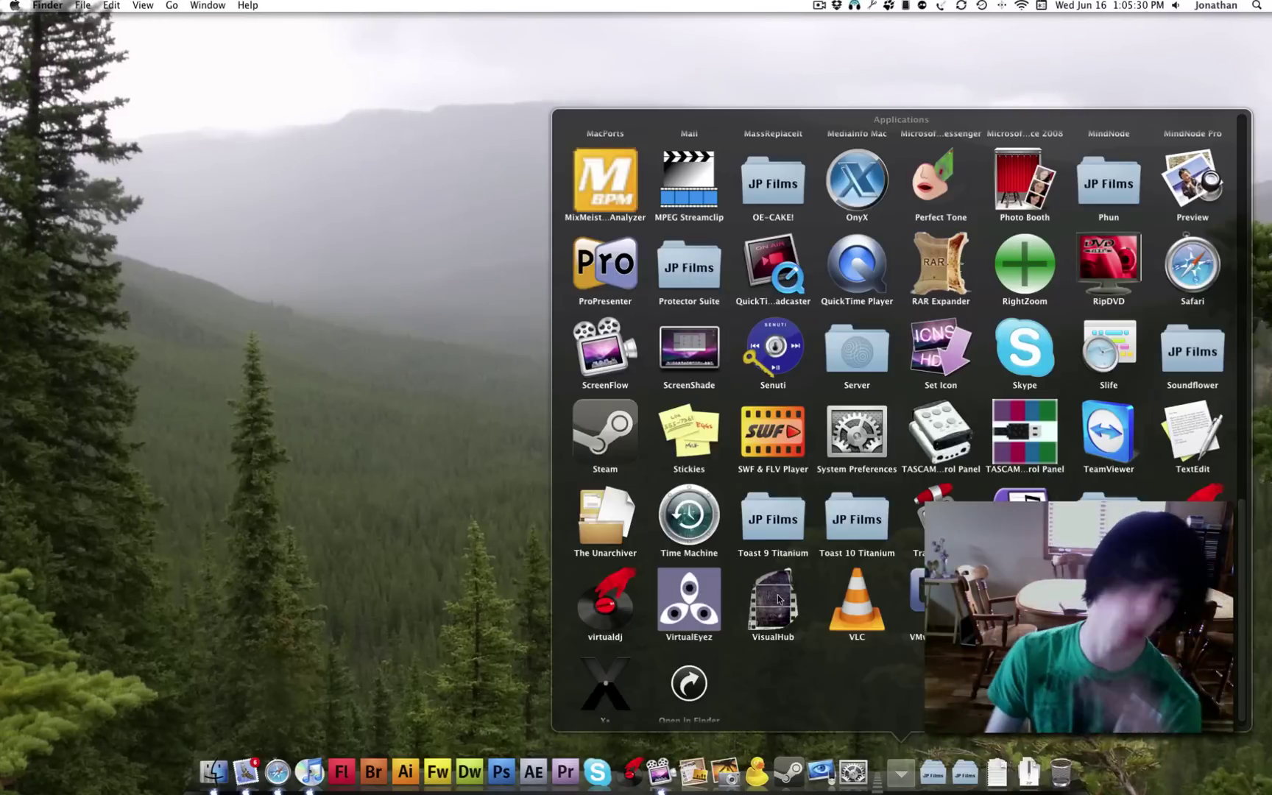
- In Safari, web-search 'visual hub', take the 'visualhub' suggestion and open the Techspansion result
{"action": "left_click", "coordinate": [273, 658]}
{"action": "left_click", "coordinate": [277, 771]}
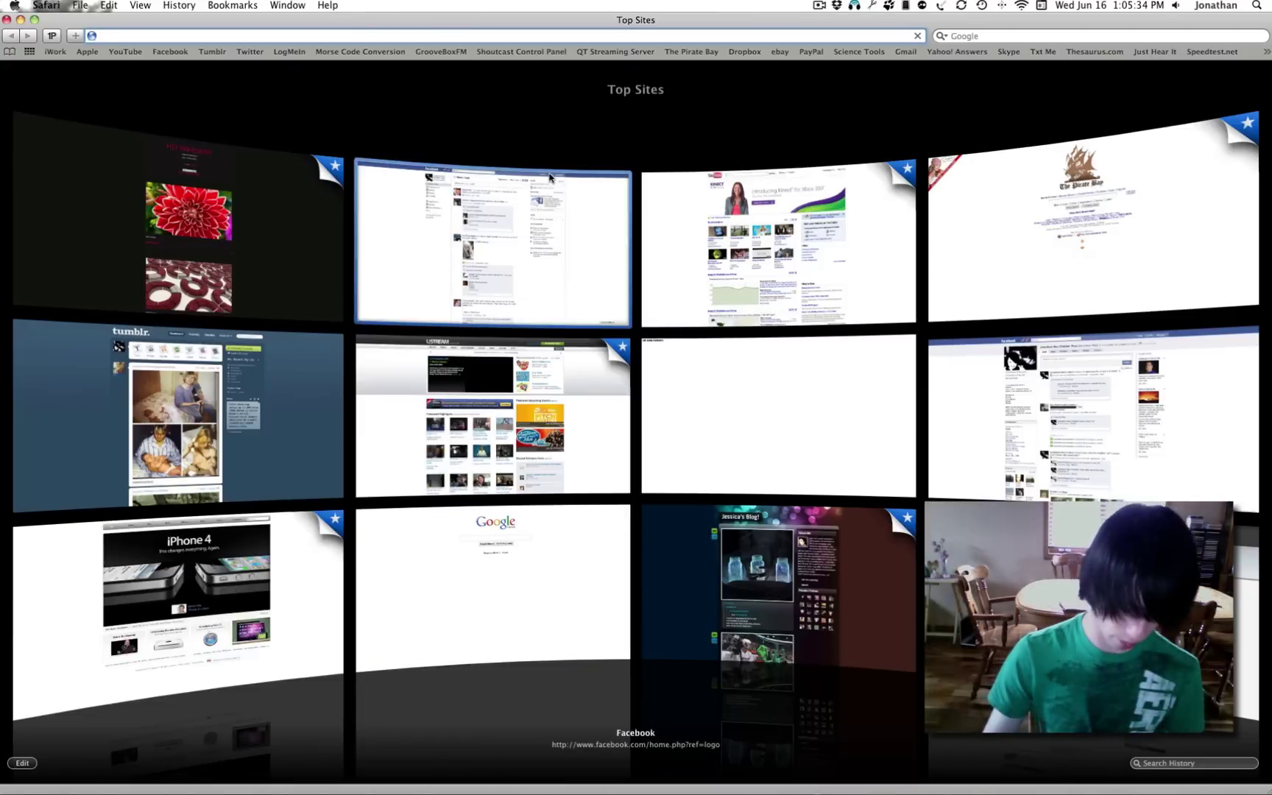
{"action": "key", "text": "super+alt+f"}
{"action": "type", "text": "vi"}
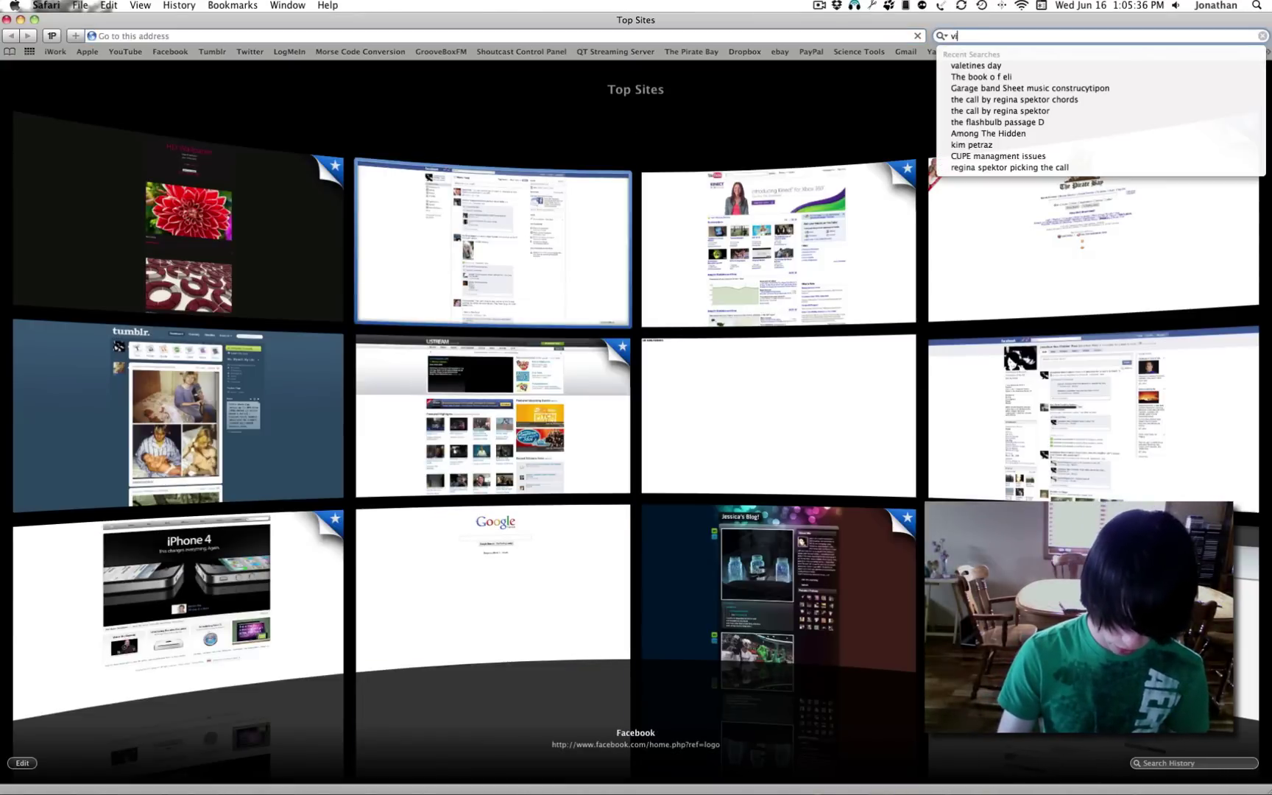
{"action": "type", "text": "sual hub"}
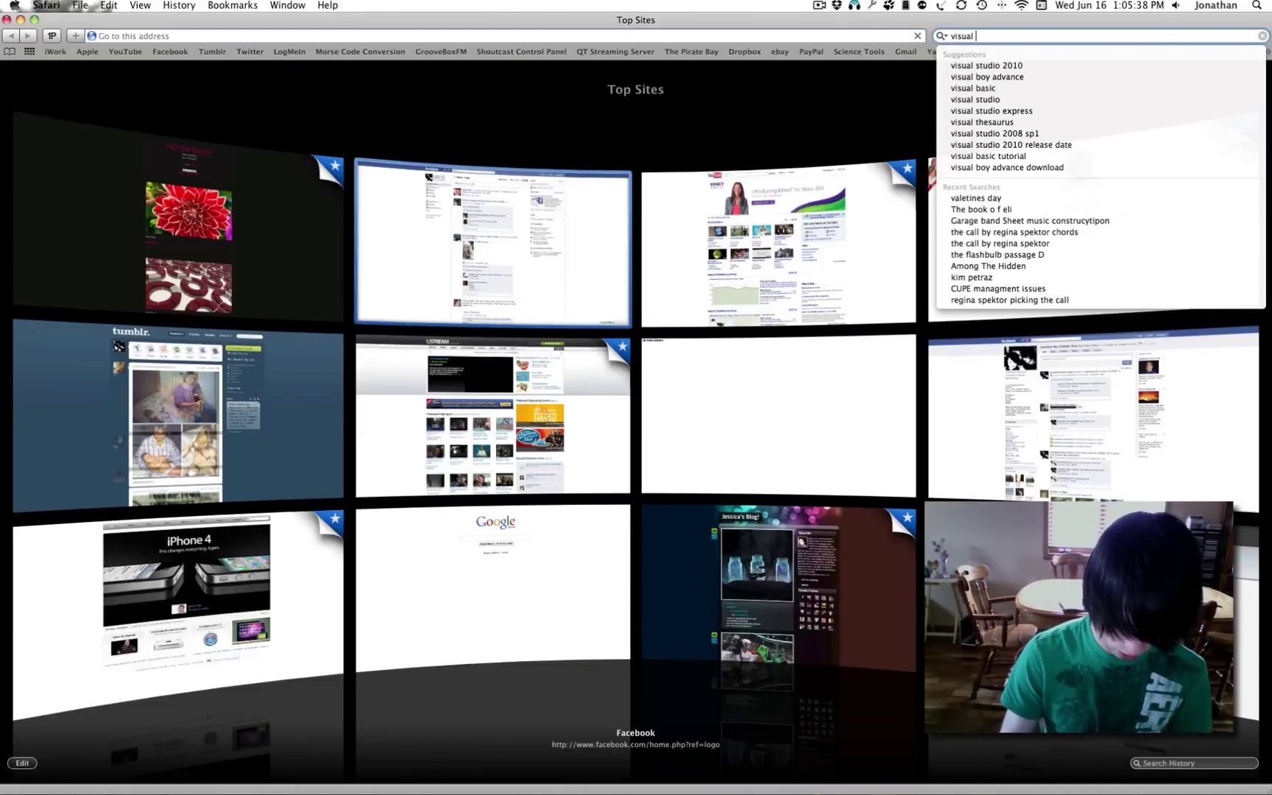
{"action": "key", "text": "Return"}
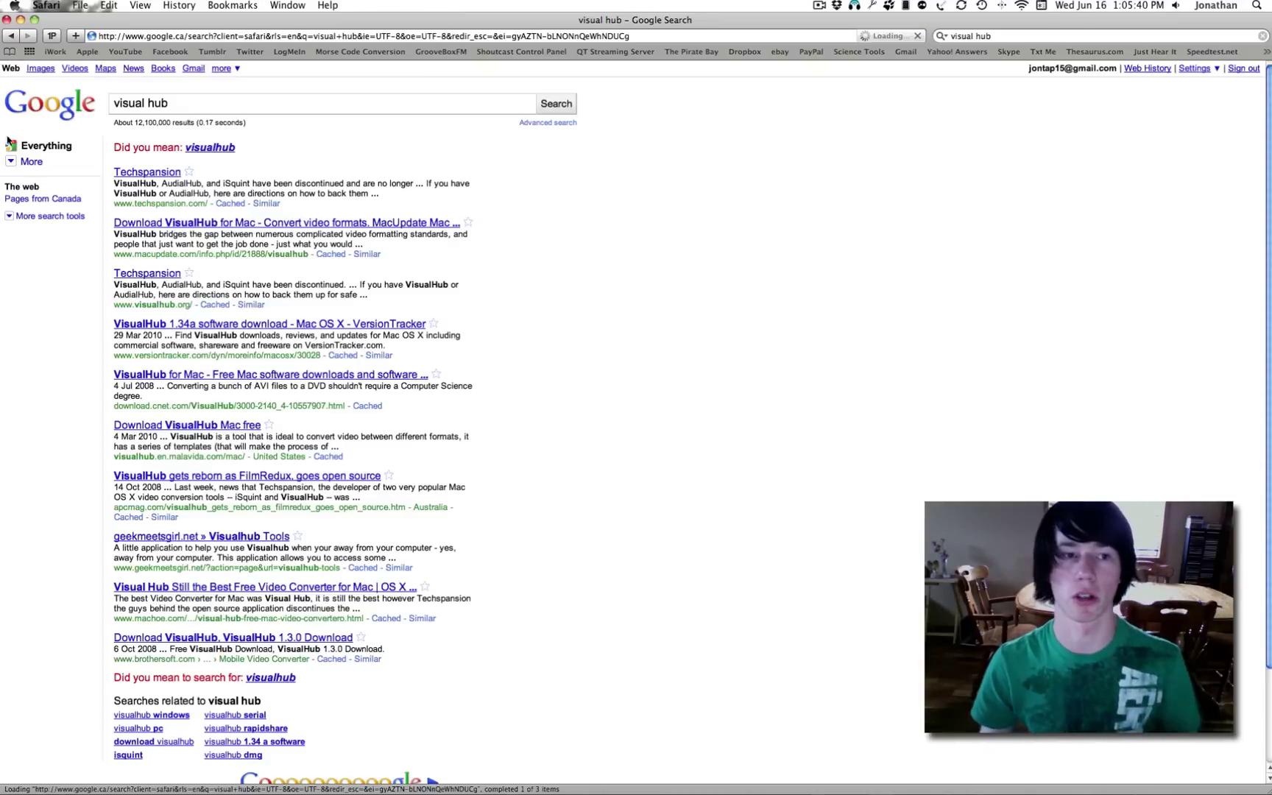
{"action": "left_click", "coordinate": [201, 147]}
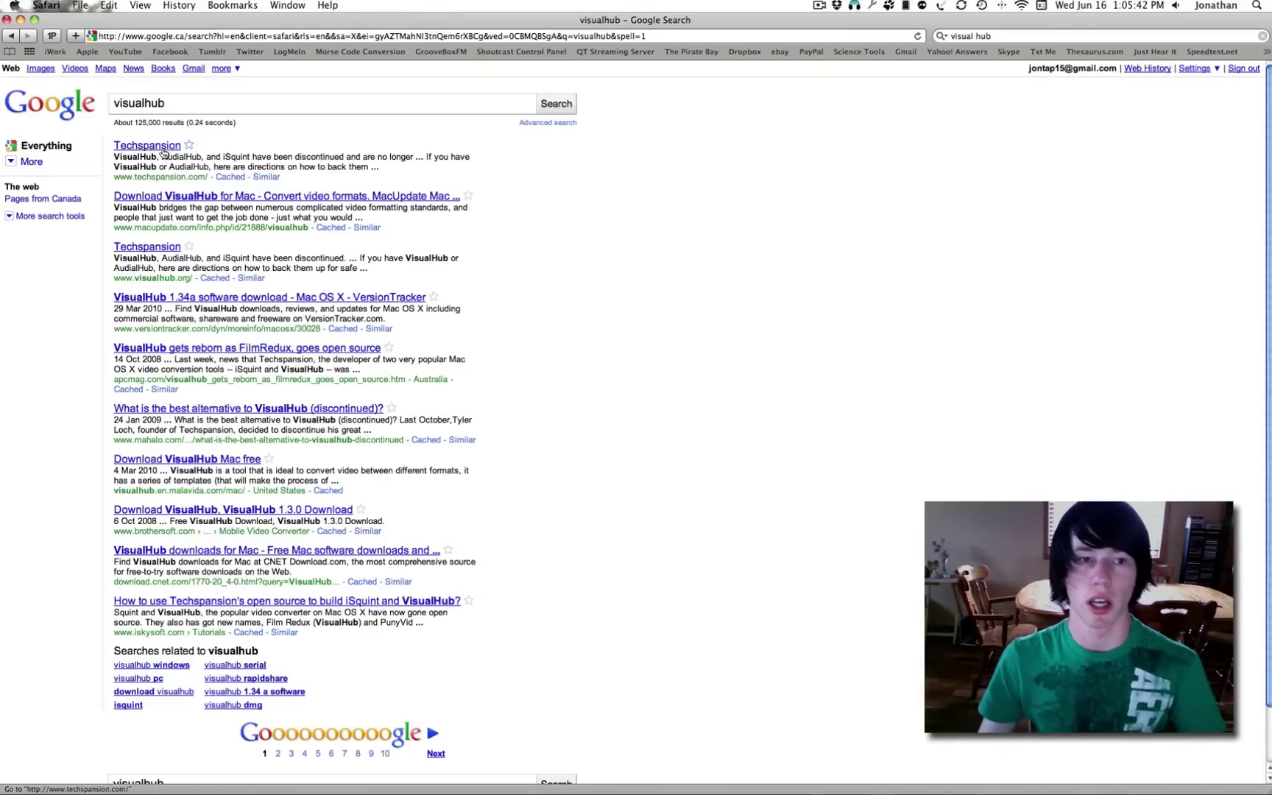
{"action": "left_click", "coordinate": [165, 145]}
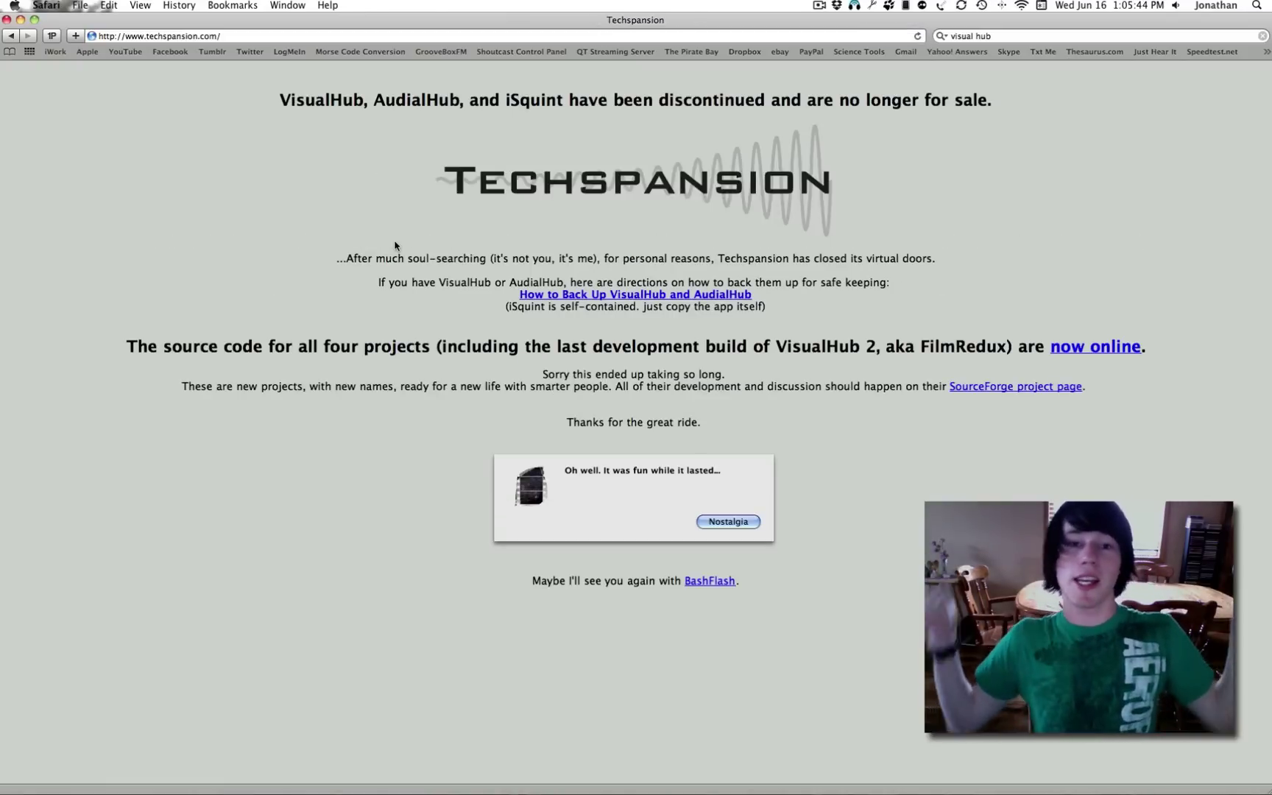
- Read the Techspansion farewell message, briefly selecting and deselecting parts of its text
{"action": "left_click_drag", "start_coordinate": [376, 263], "coordinate": [636, 247]}
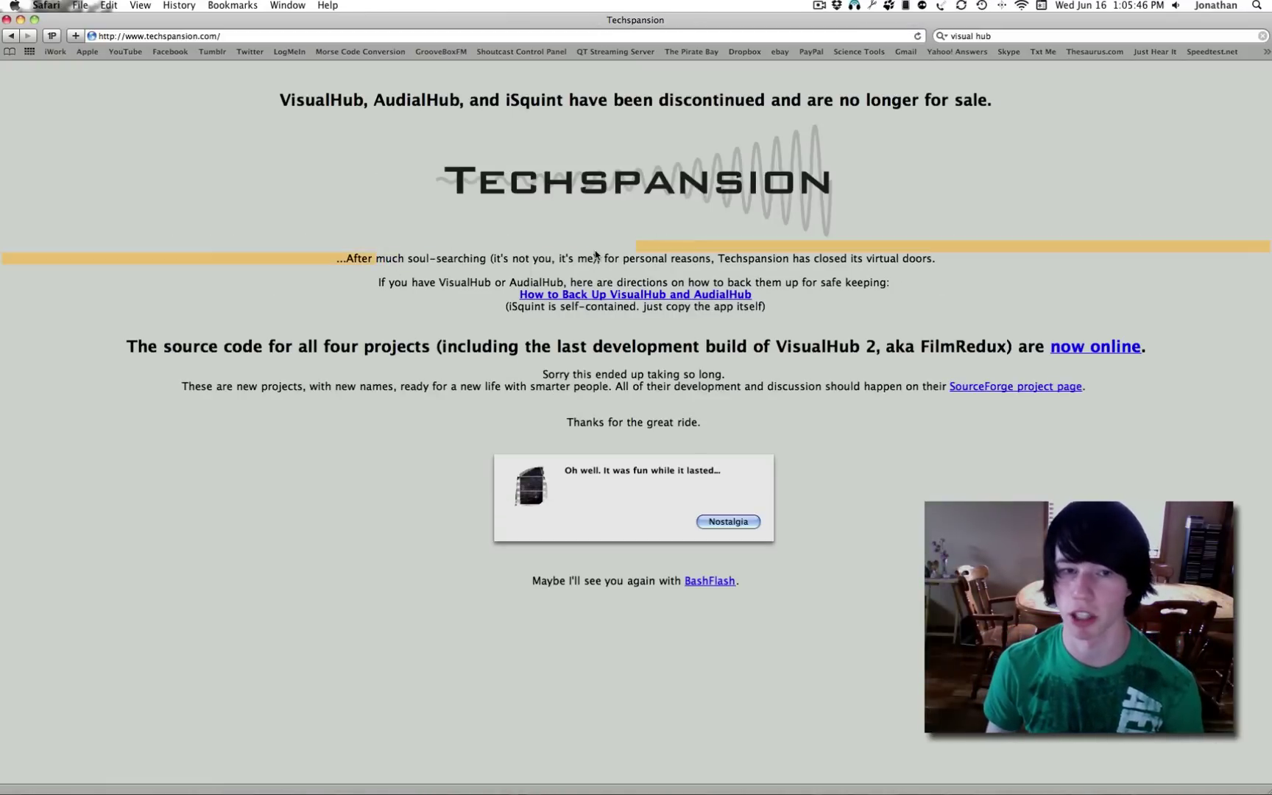
{"action": "left_click", "coordinate": [556, 260]}
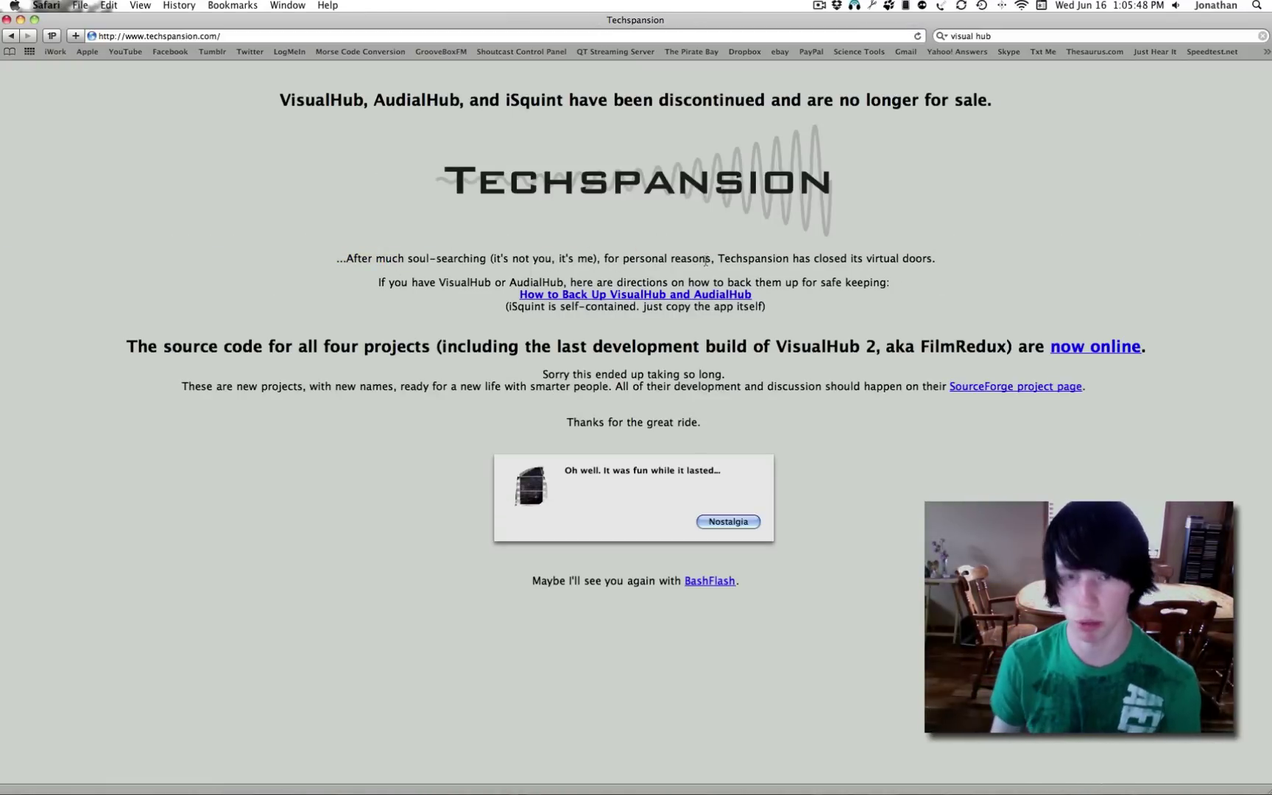
{"action": "left_click_drag", "start_coordinate": [792, 259], "coordinate": [718, 258]}
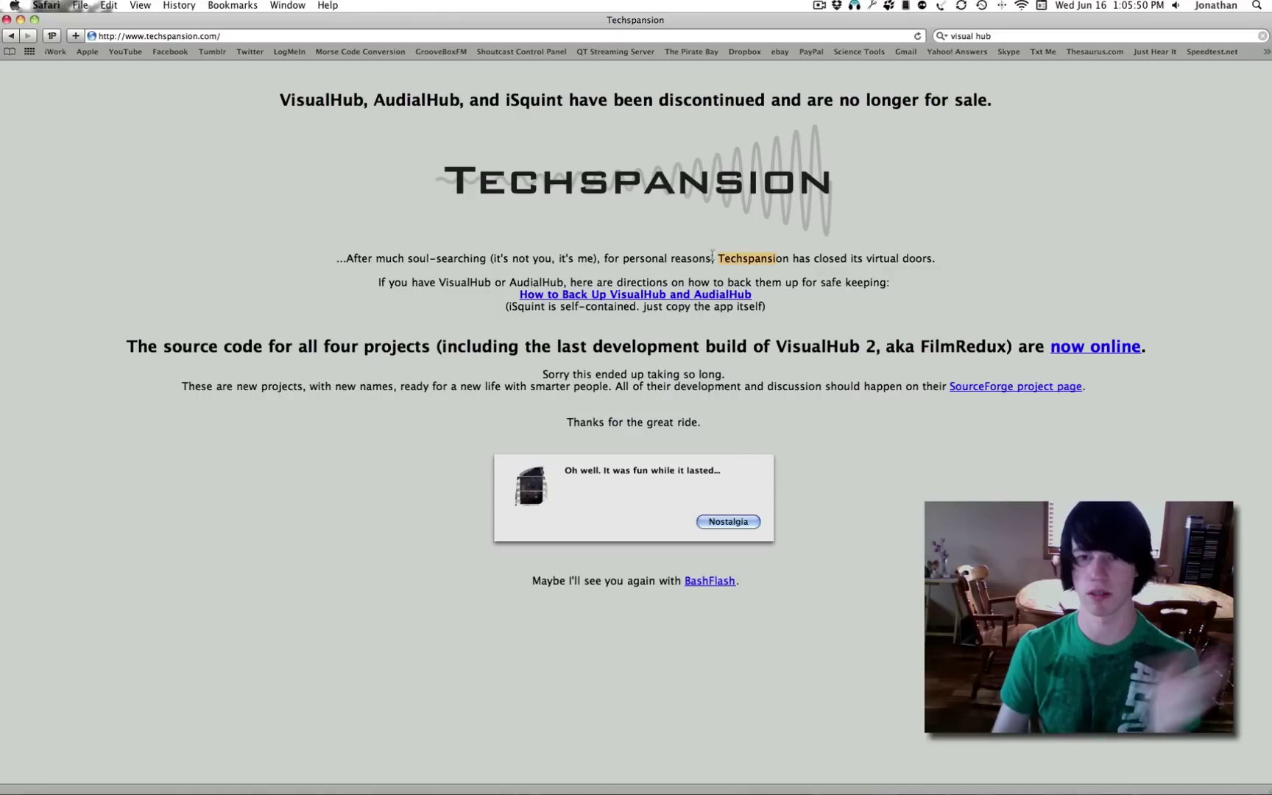
{"action": "left_click", "coordinate": [861, 265]}
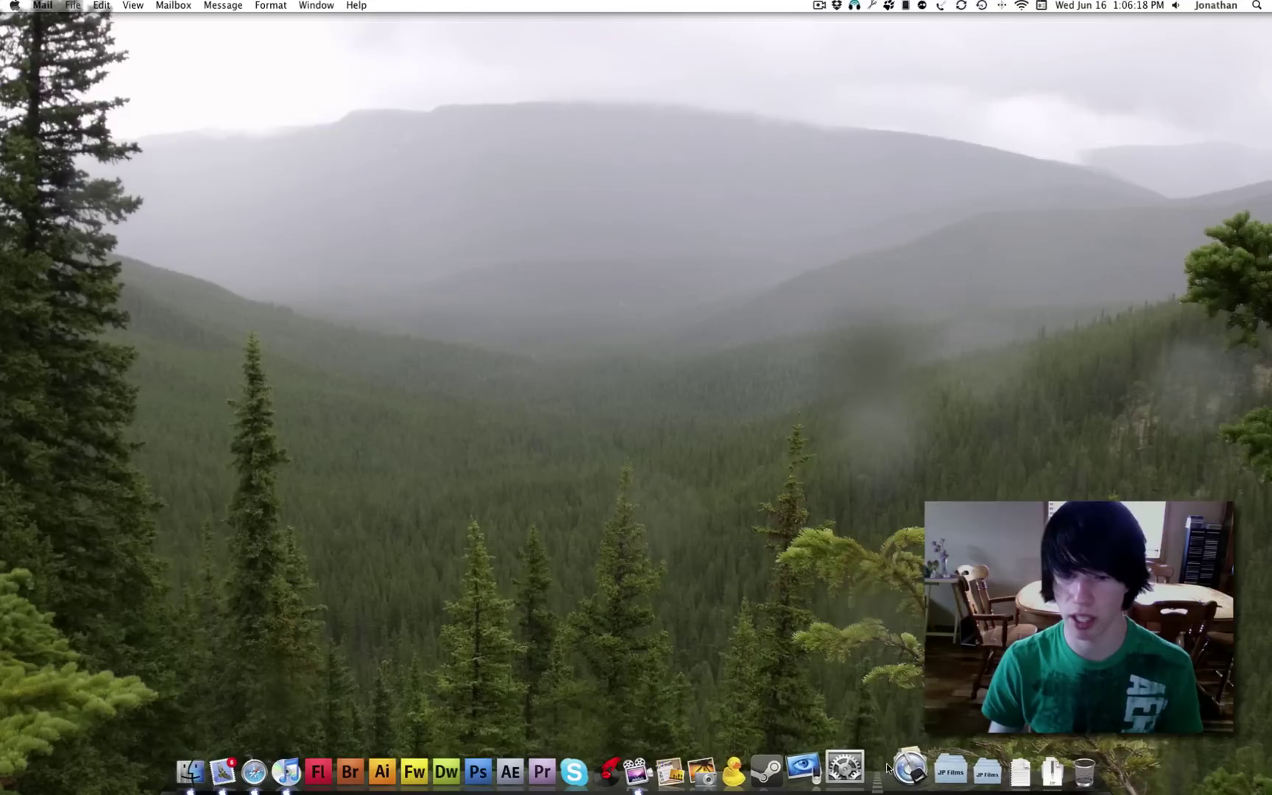
- Launch VisualHub by typing 'visual' in the Applications stack
{"action": "left_click", "coordinate": [900, 768]}
{"action": "type", "text": "visual"}
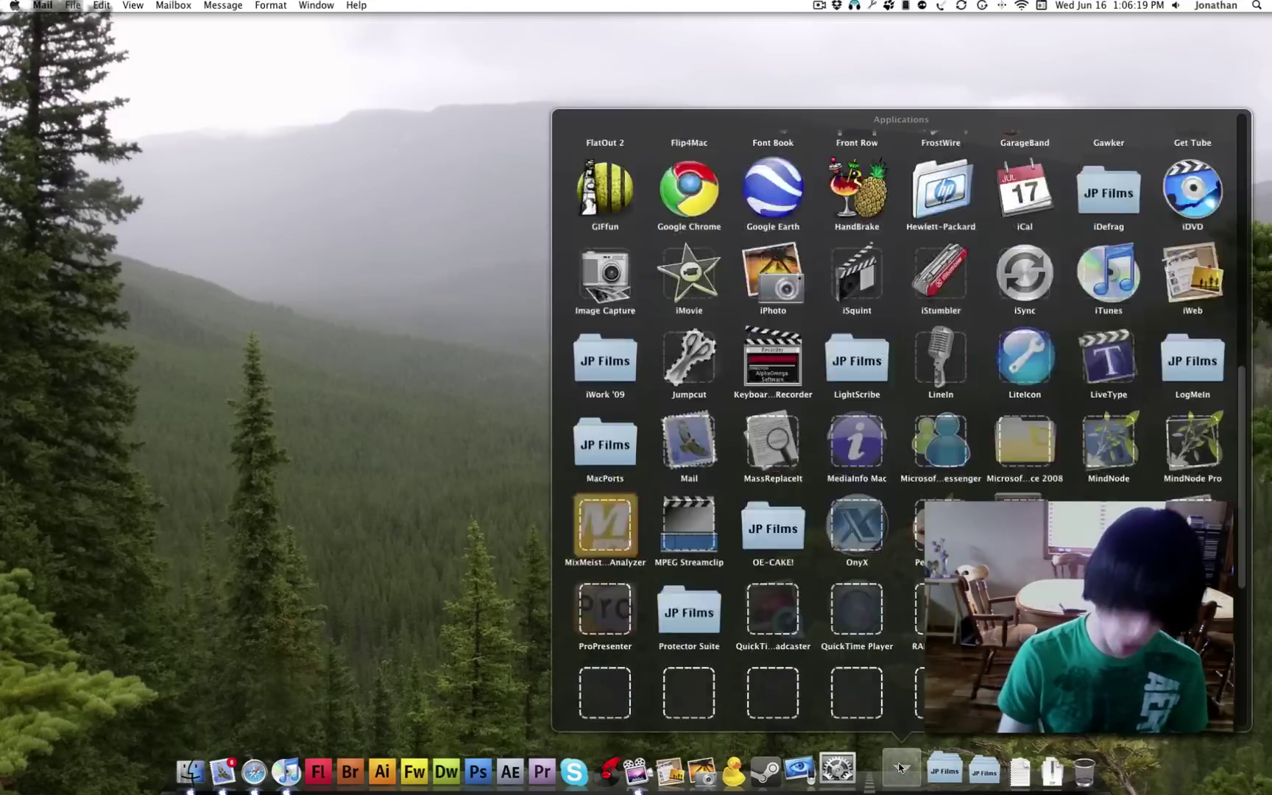
{"action": "key", "text": "Return"}
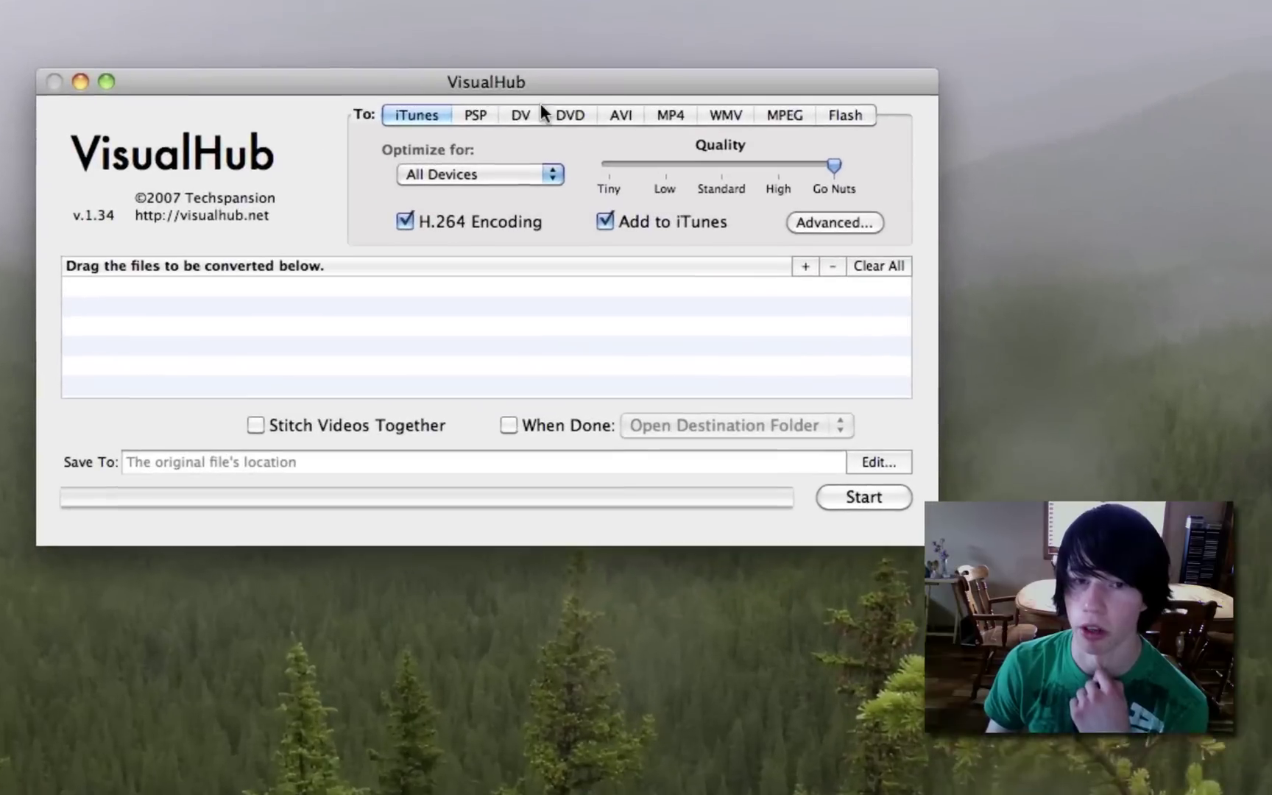
- Step through the PSP, DV, DVD, AVI, MP4, WMV, MPEG and Flash output tabs
{"action": "left_click", "coordinate": [470, 111]}
{"action": "left_click", "coordinate": [515, 114]}
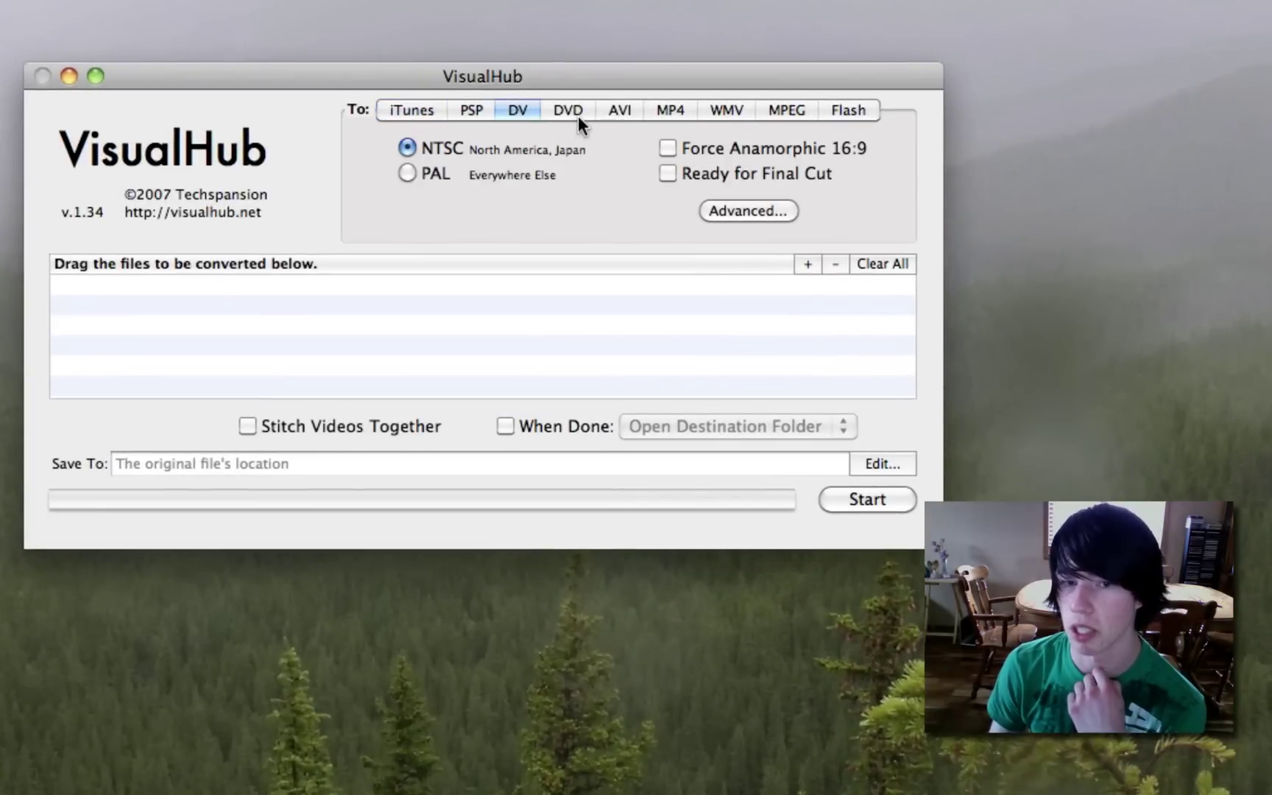
{"action": "left_click", "coordinate": [577, 115]}
{"action": "left_click", "coordinate": [634, 114]}
{"action": "left_click", "coordinate": [663, 112]}
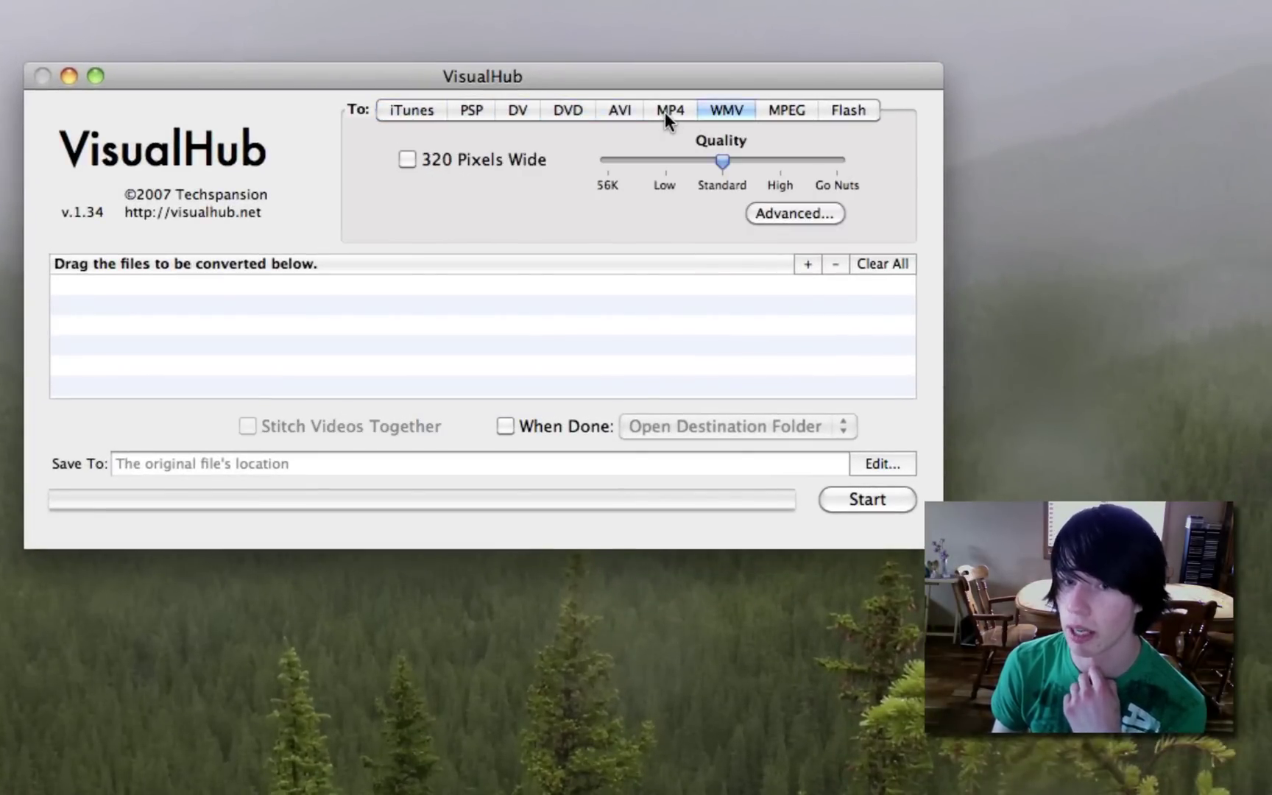
{"action": "left_click", "coordinate": [722, 113]}
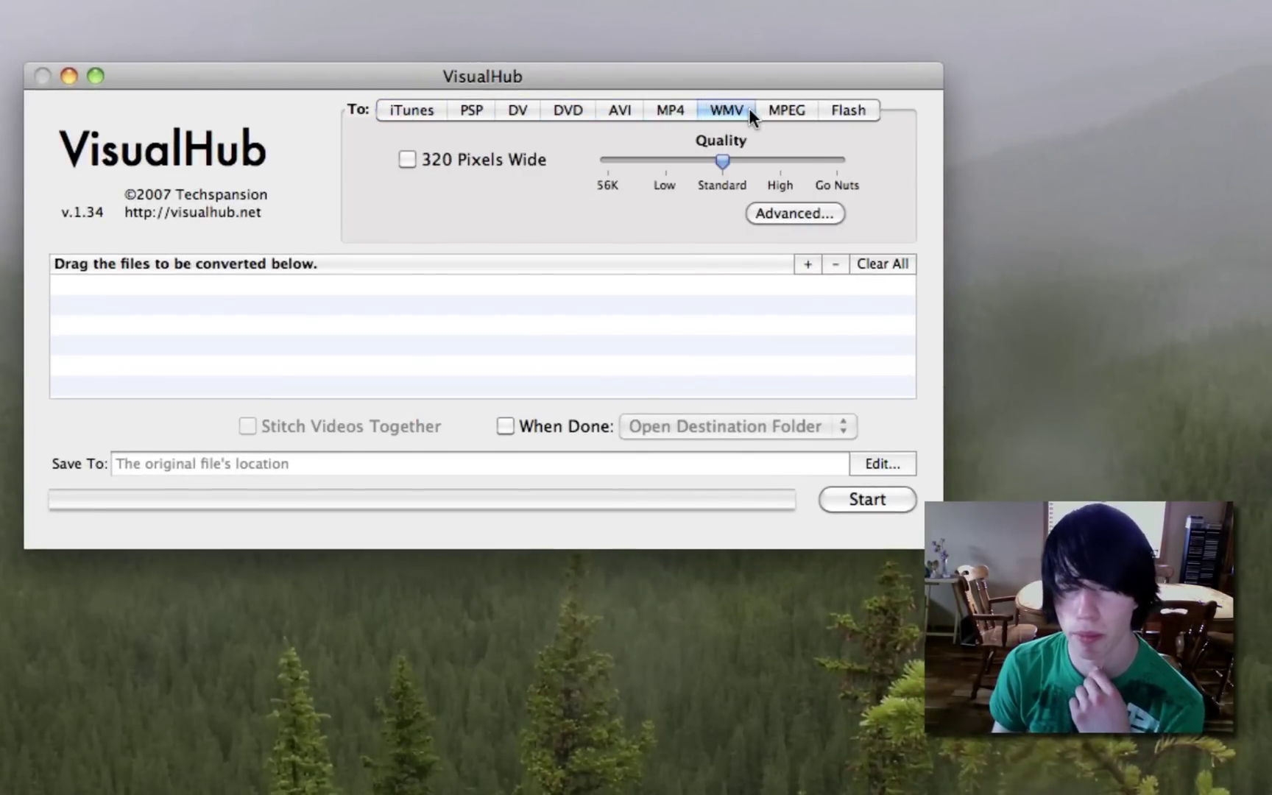
{"action": "left_click", "coordinate": [790, 111]}
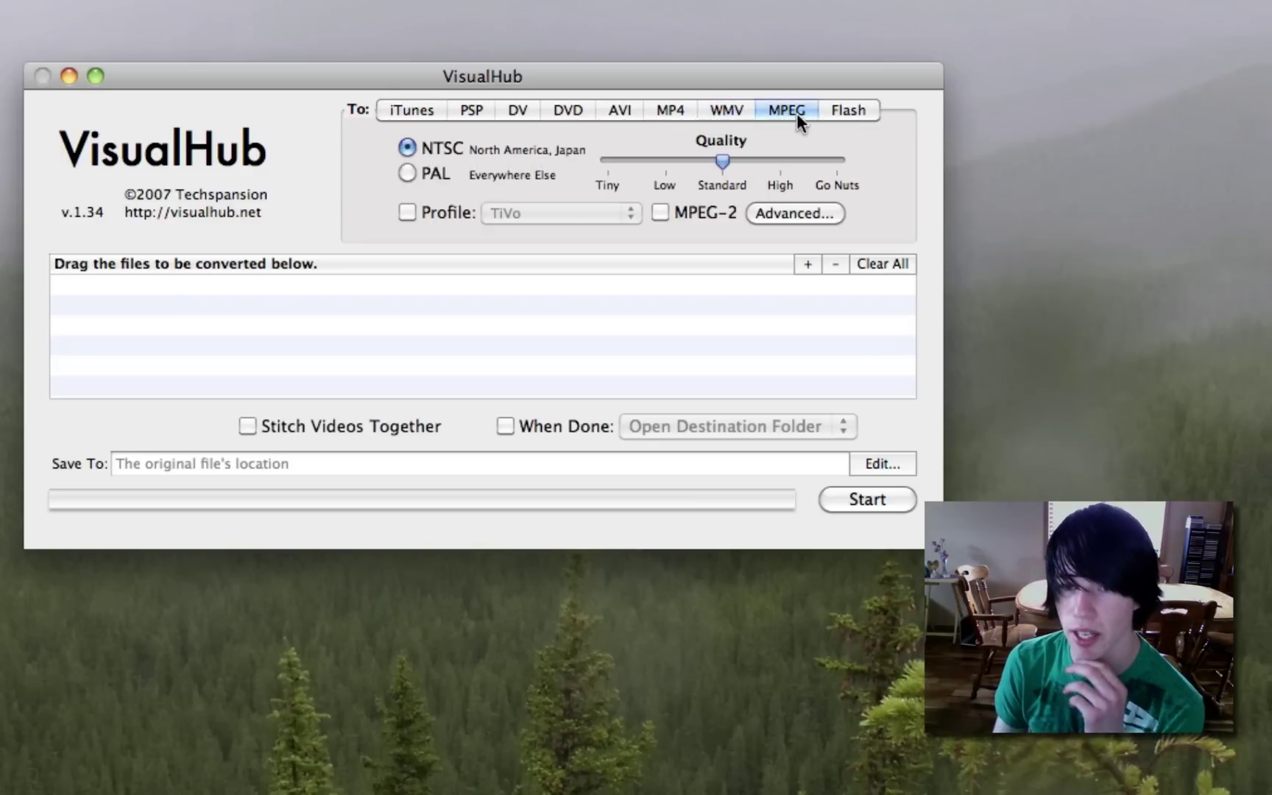
{"action": "left_click", "coordinate": [854, 111]}
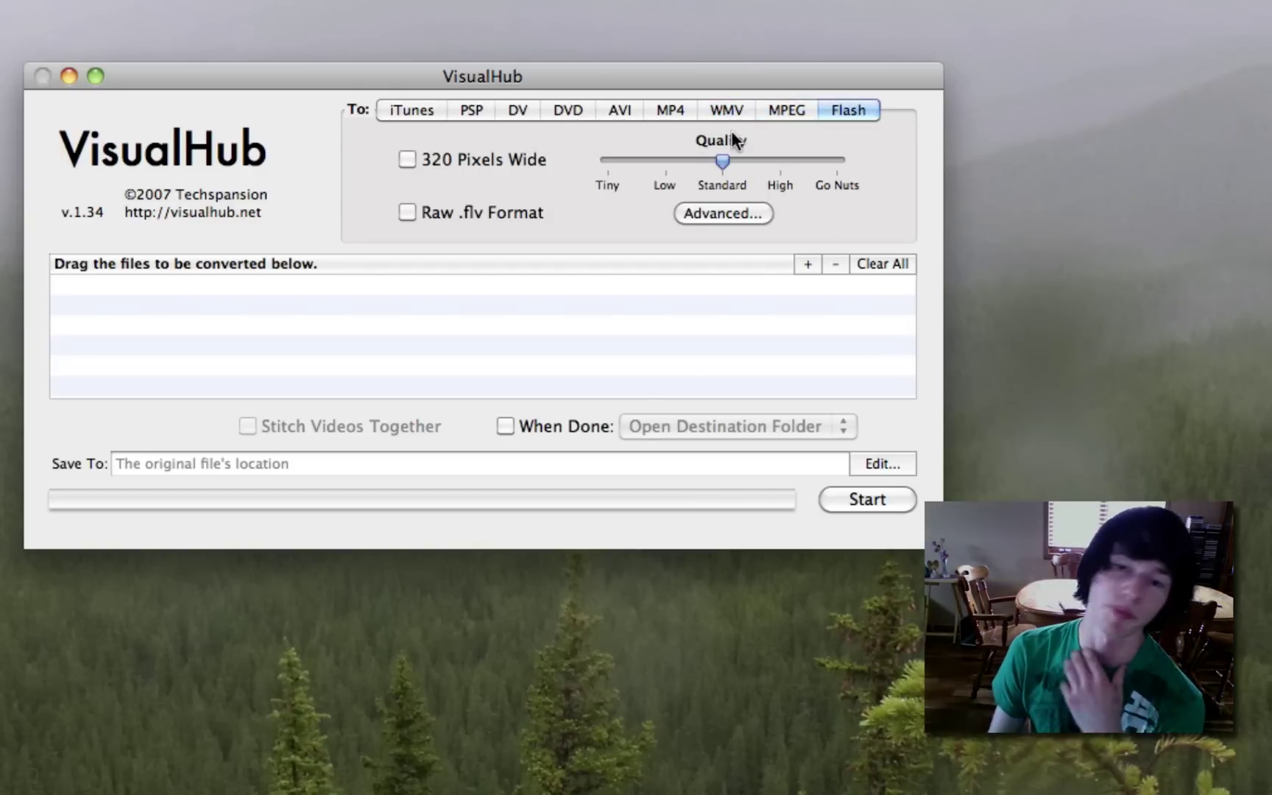
{"action": "left_click", "coordinate": [710, 216]}
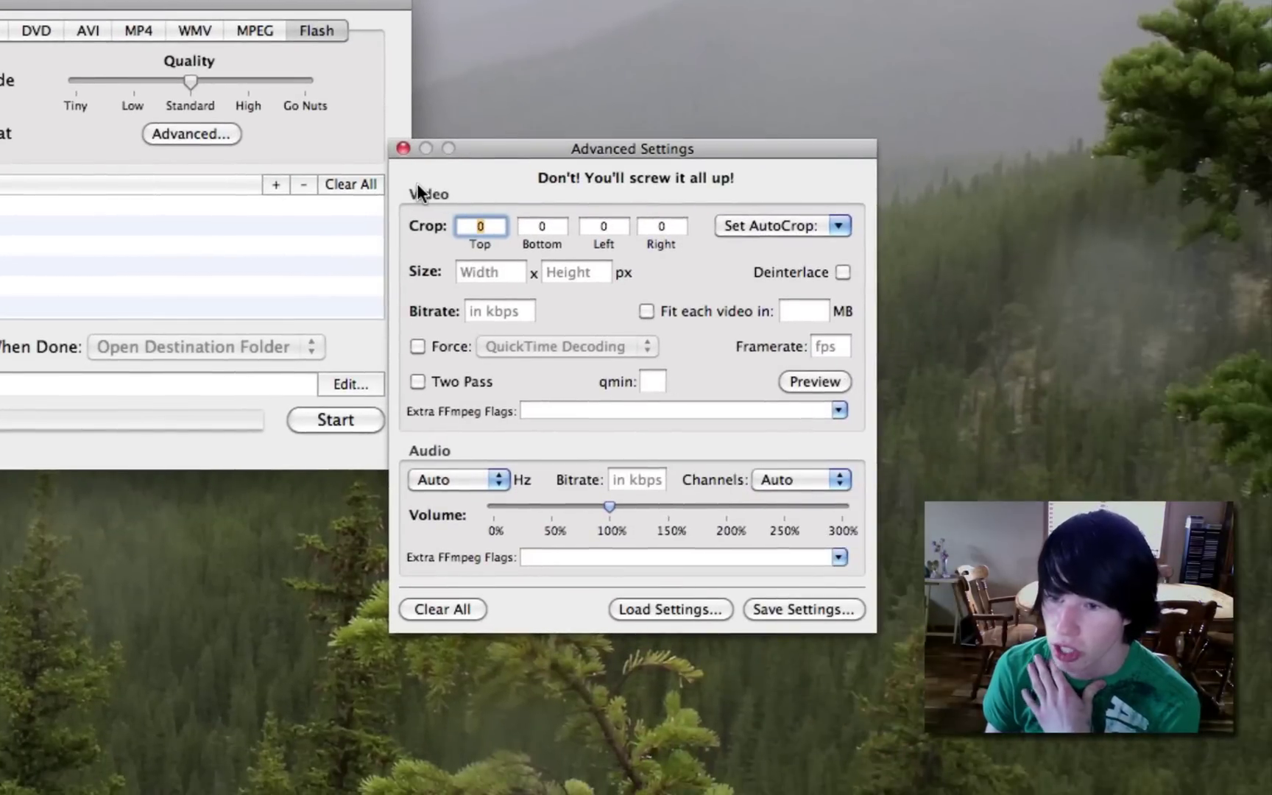
{"action": "left_click", "coordinate": [403, 148]}
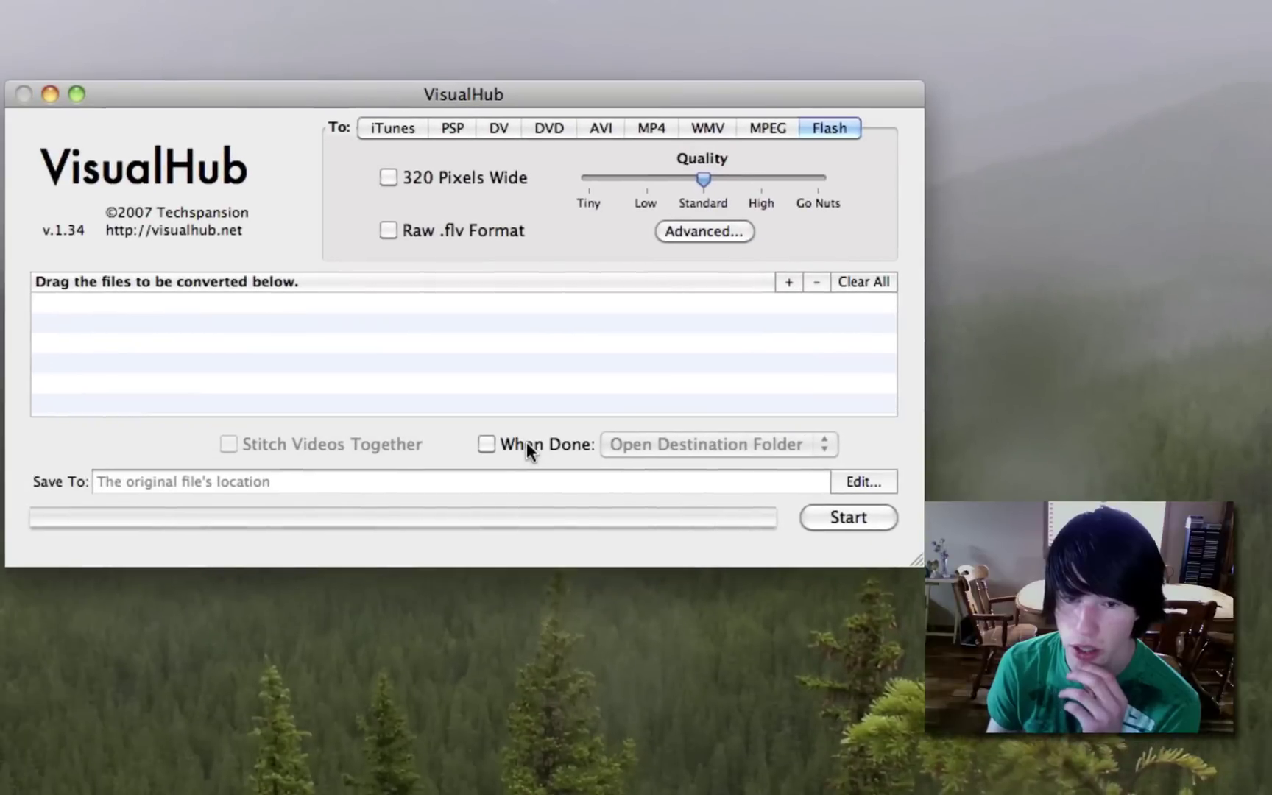
{"action": "left_click", "coordinate": [524, 445]}
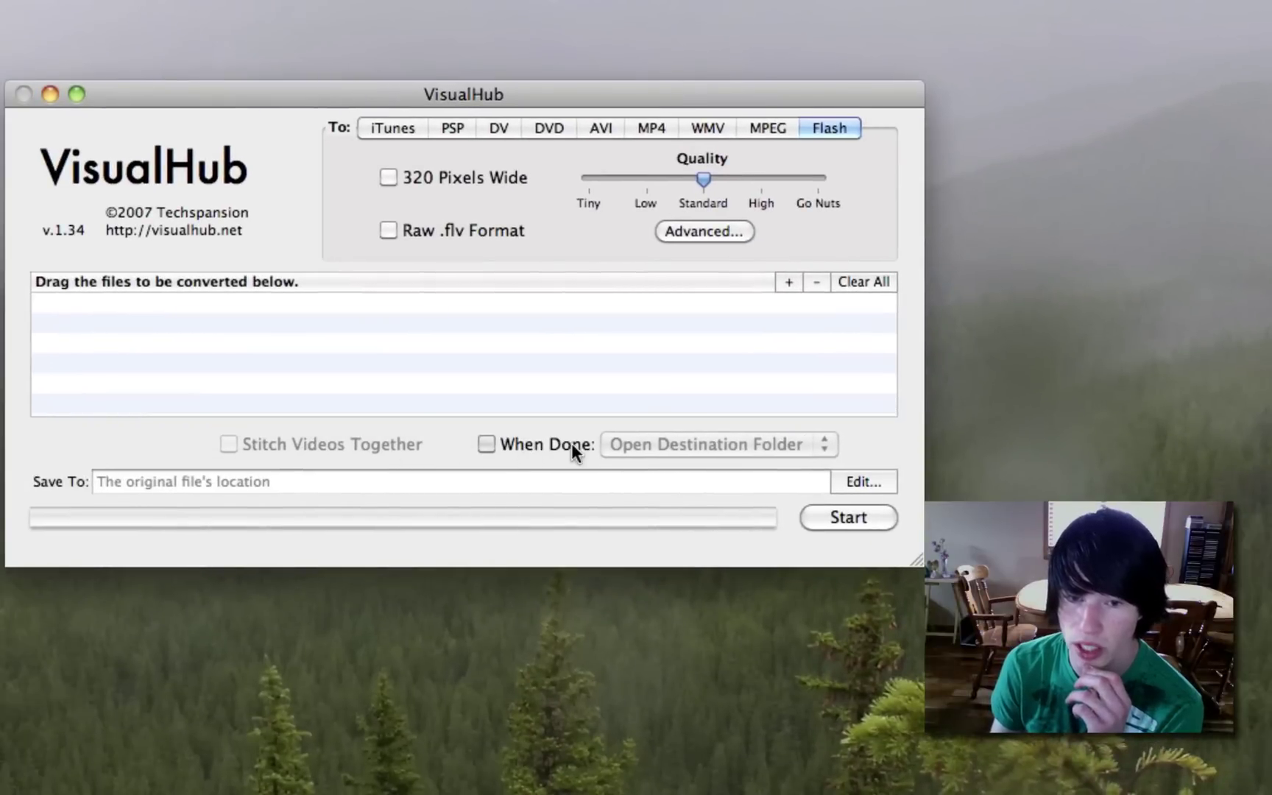
{"action": "left_click", "coordinate": [700, 444]}
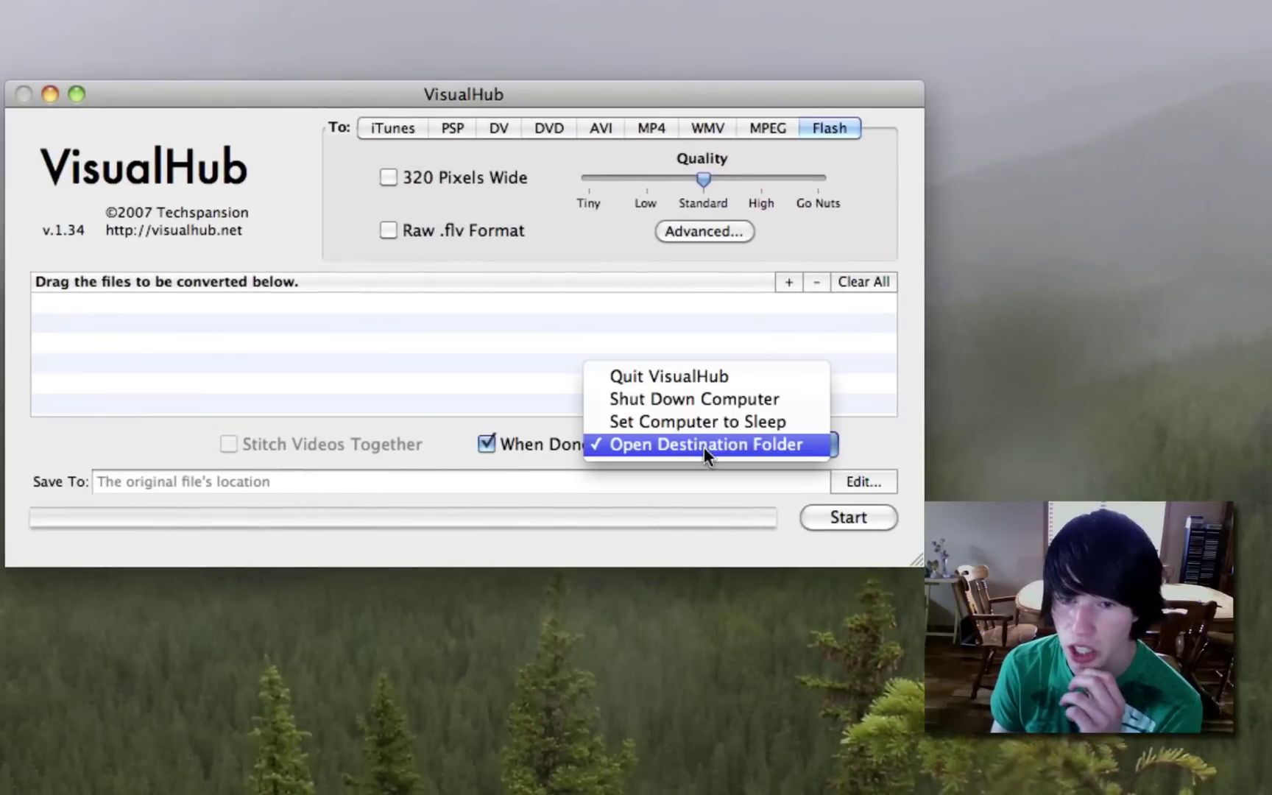
{"action": "left_click", "coordinate": [762, 444]}
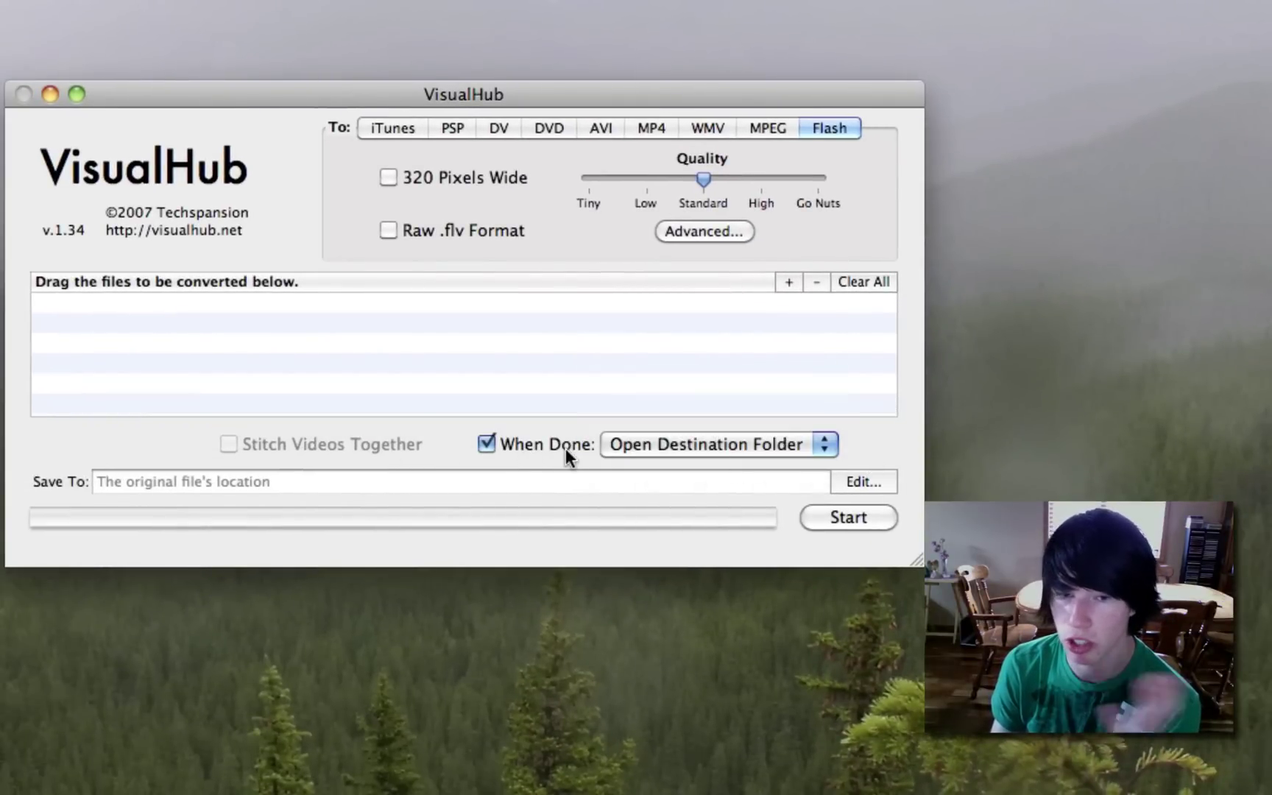
{"action": "left_click", "coordinate": [531, 444]}
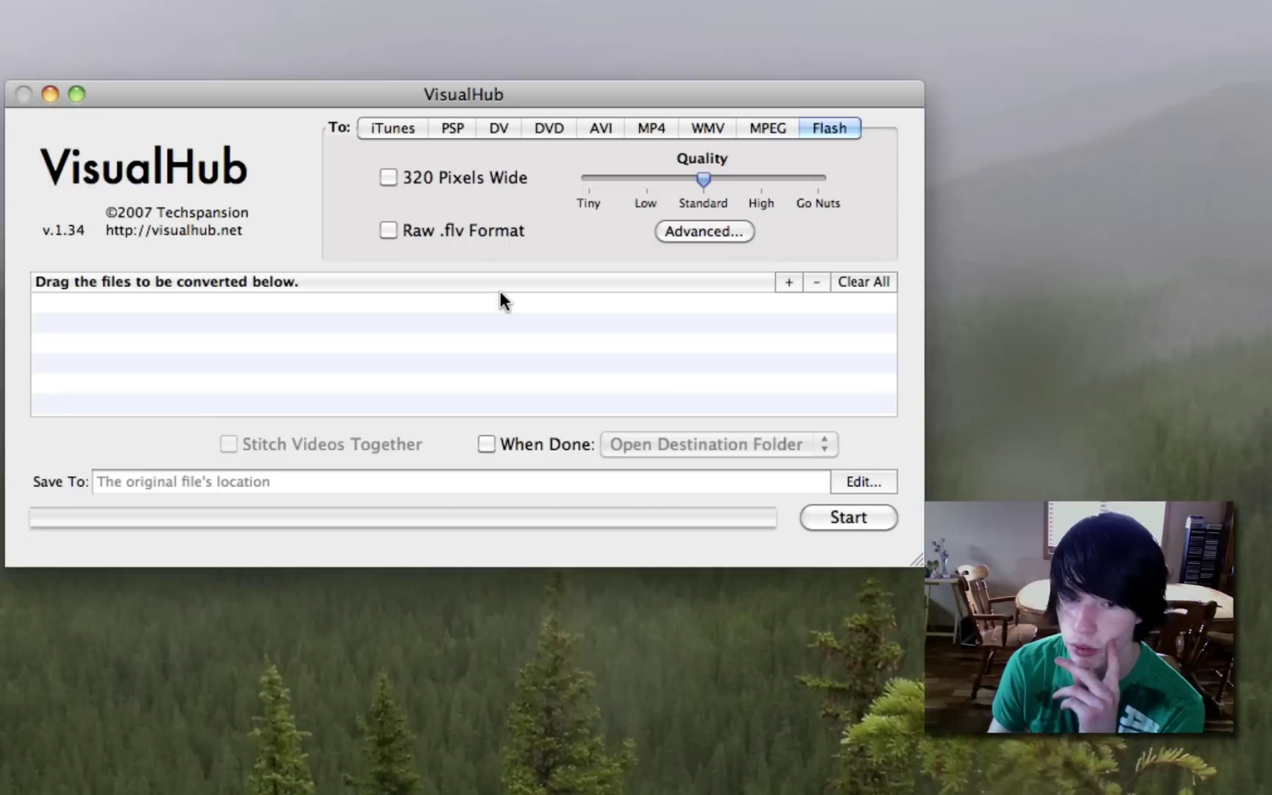
- Switch VisualHub to iTunes output optimized for All Devices, then quit it with Cmd-Q
{"action": "left_click", "coordinate": [401, 136]}
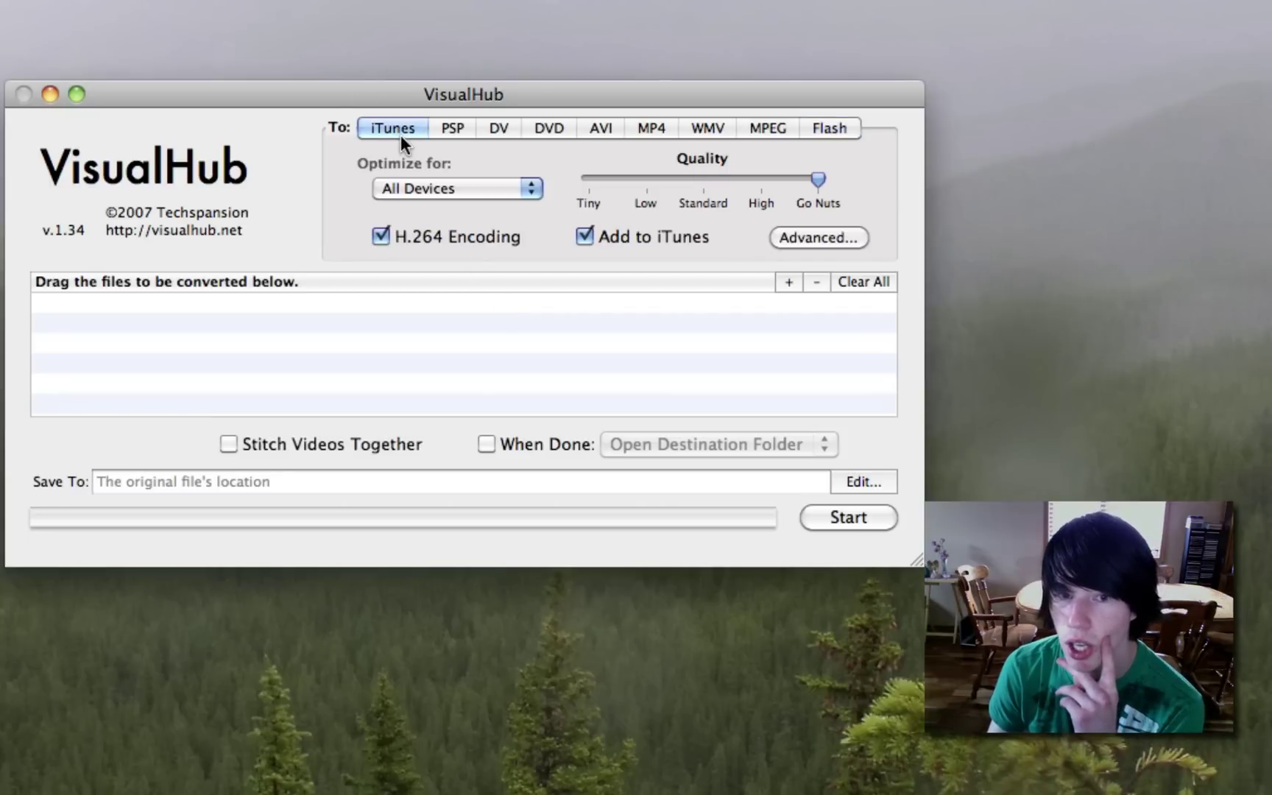
{"action": "left_click", "coordinate": [452, 191]}
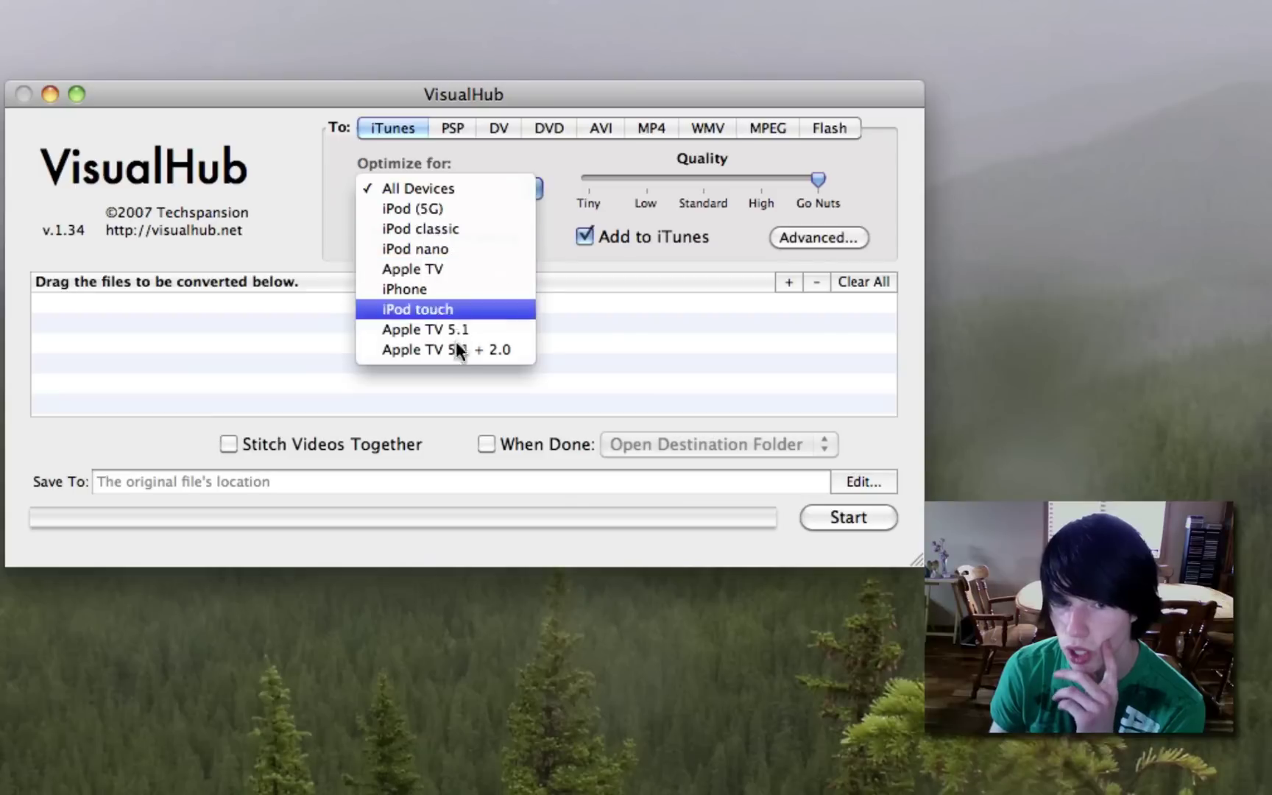
{"action": "left_click", "coordinate": [461, 188]}
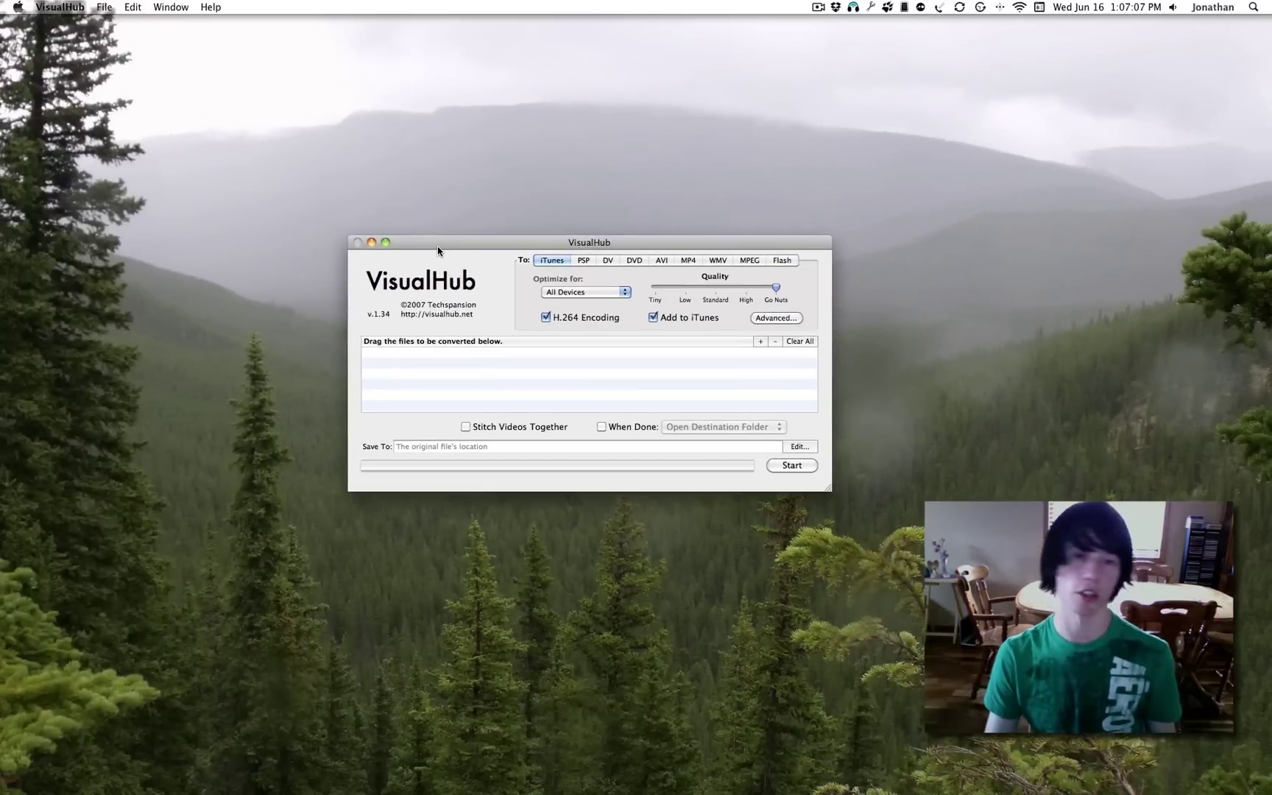
{"action": "key", "text": "super+q"}
{"action": "mouse_move", "coordinate": [773, 792]}
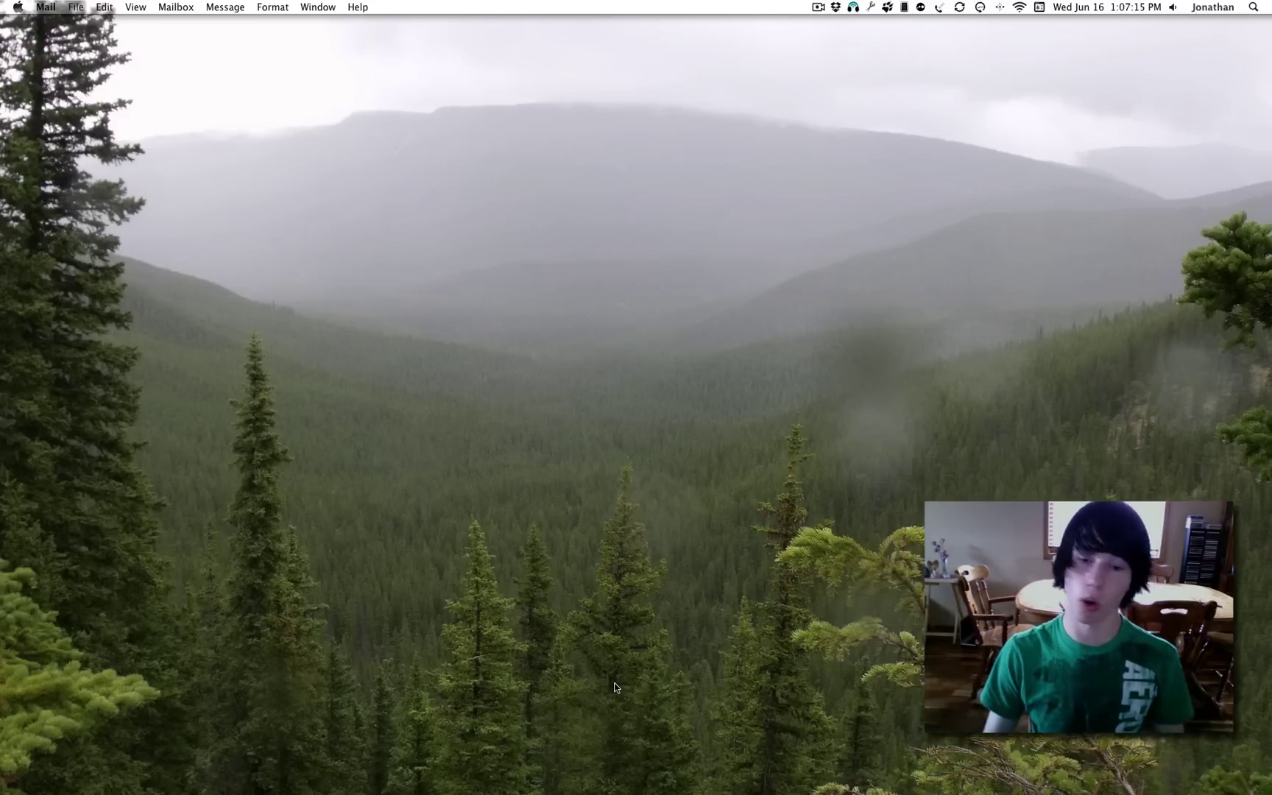
{"action": "mouse_move", "coordinate": [648, 774]}
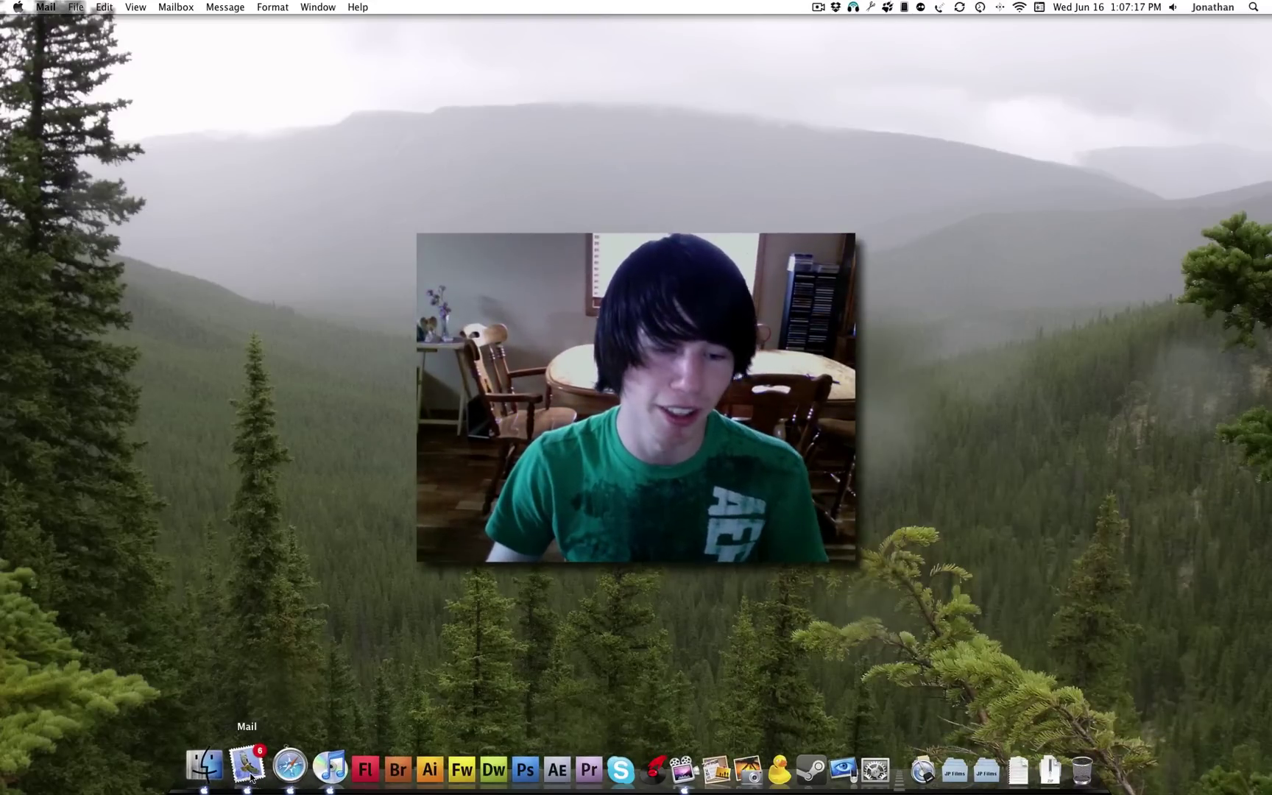